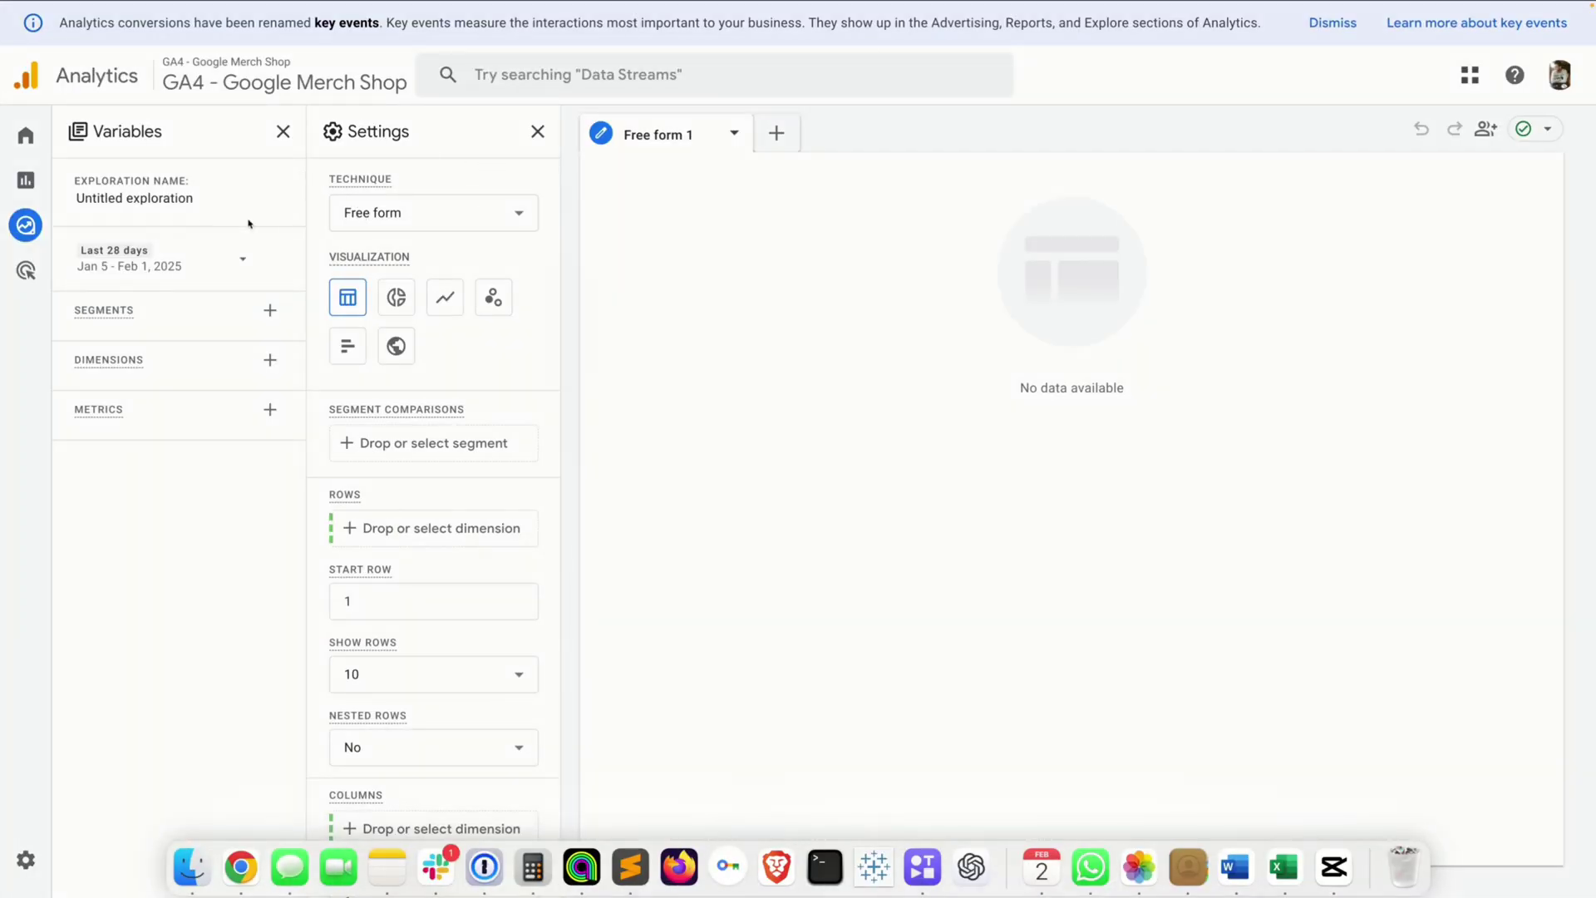
# Rename the untitled exploration as "Top Events Report"
pyautogui.click(155, 201)
pyautogui.doubleClick(154, 200)
pyautogui.tripleClick(155, 200)
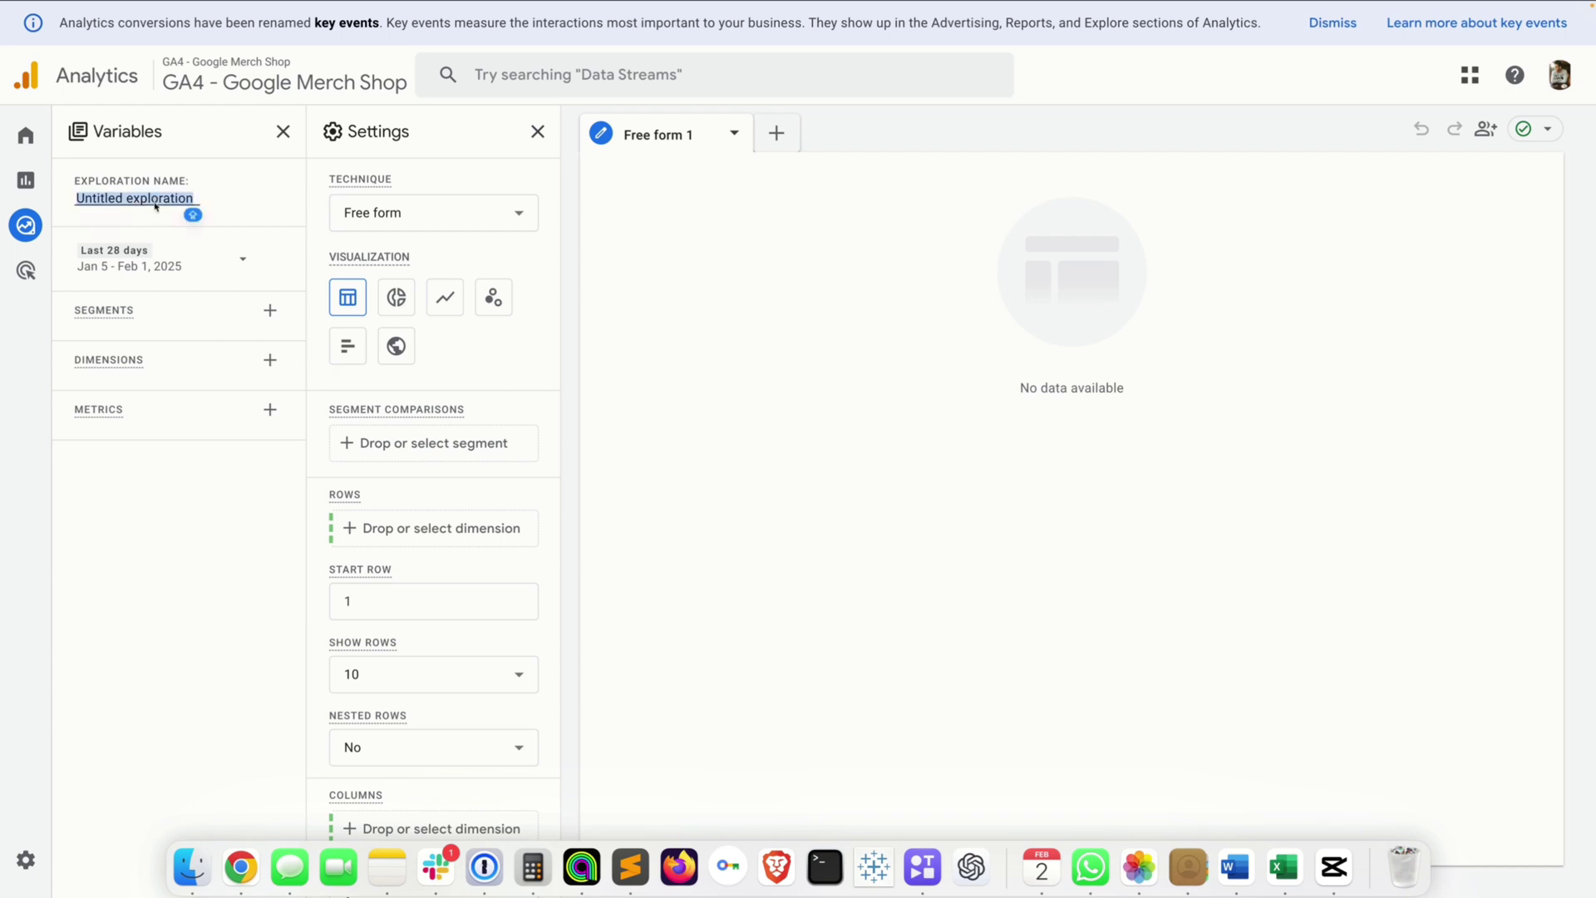
pyautogui.write('Top E')
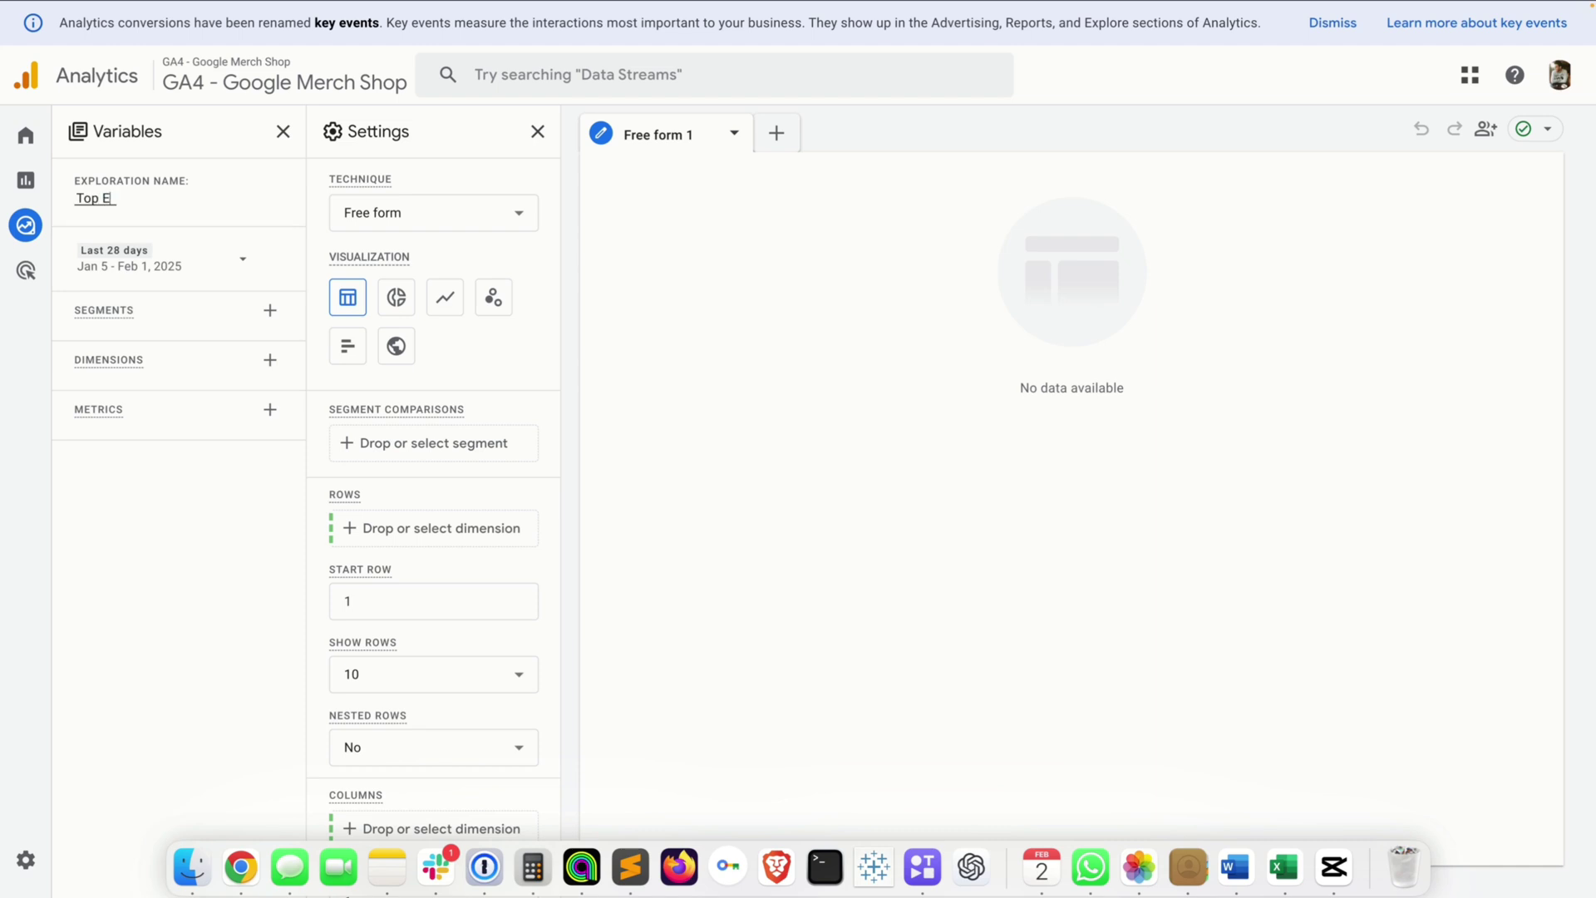
pyautogui.write('vents Report')
# Select the Sessions, Total users, Purchase revenue and Transactions metrics for import into the exploration
pyautogui.click(271, 407)
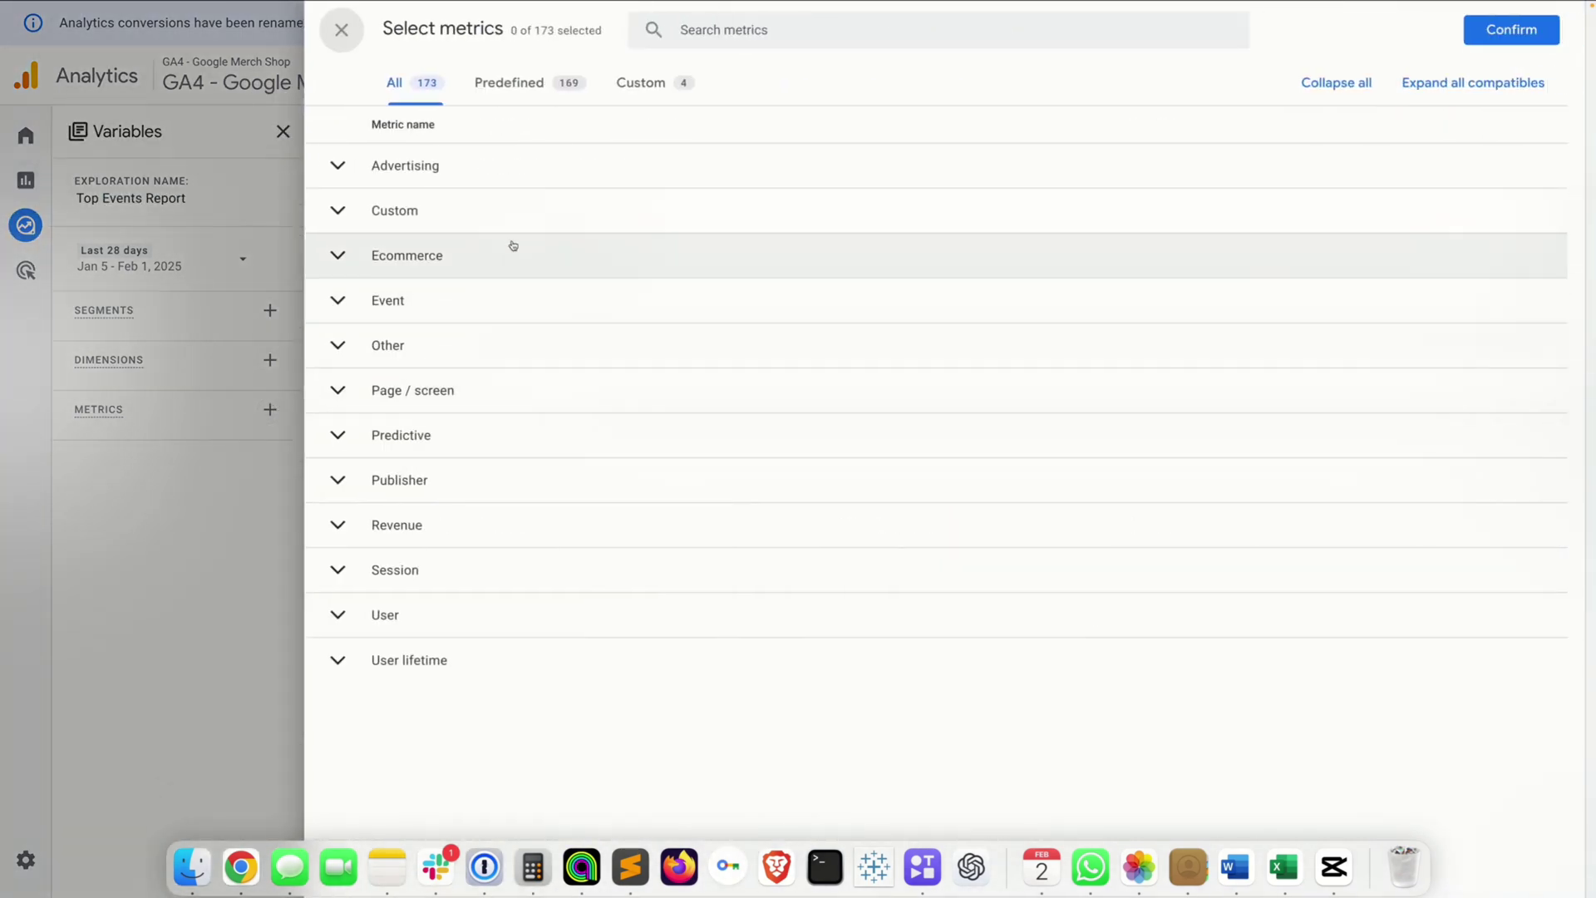
pyautogui.click(717, 16)
pyautogui.write('sess')
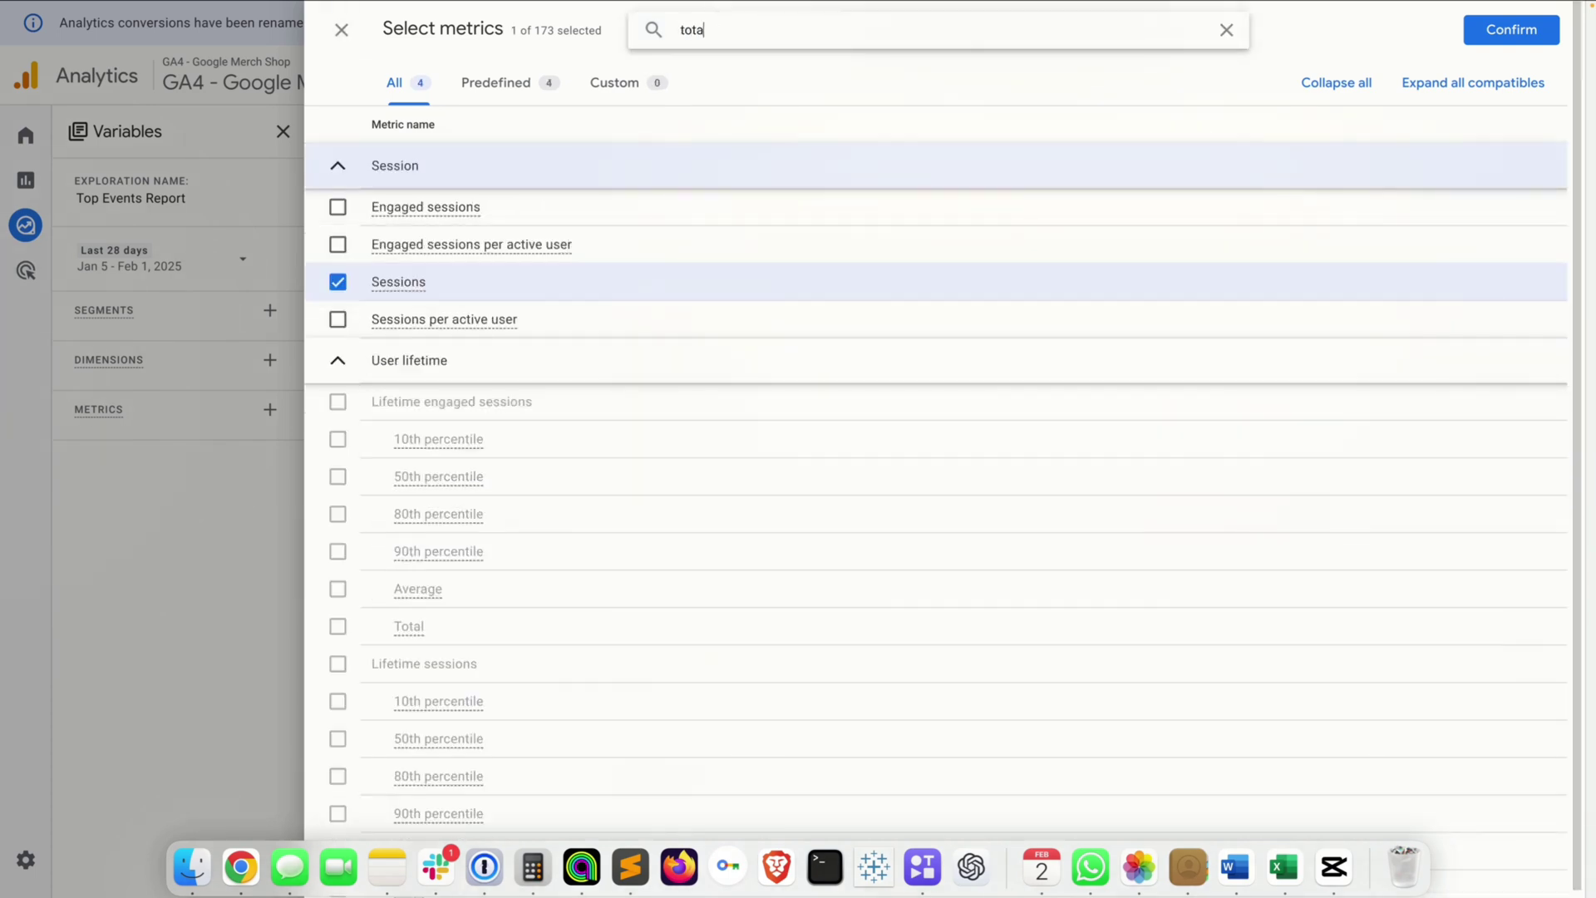
pyautogui.write('lr')
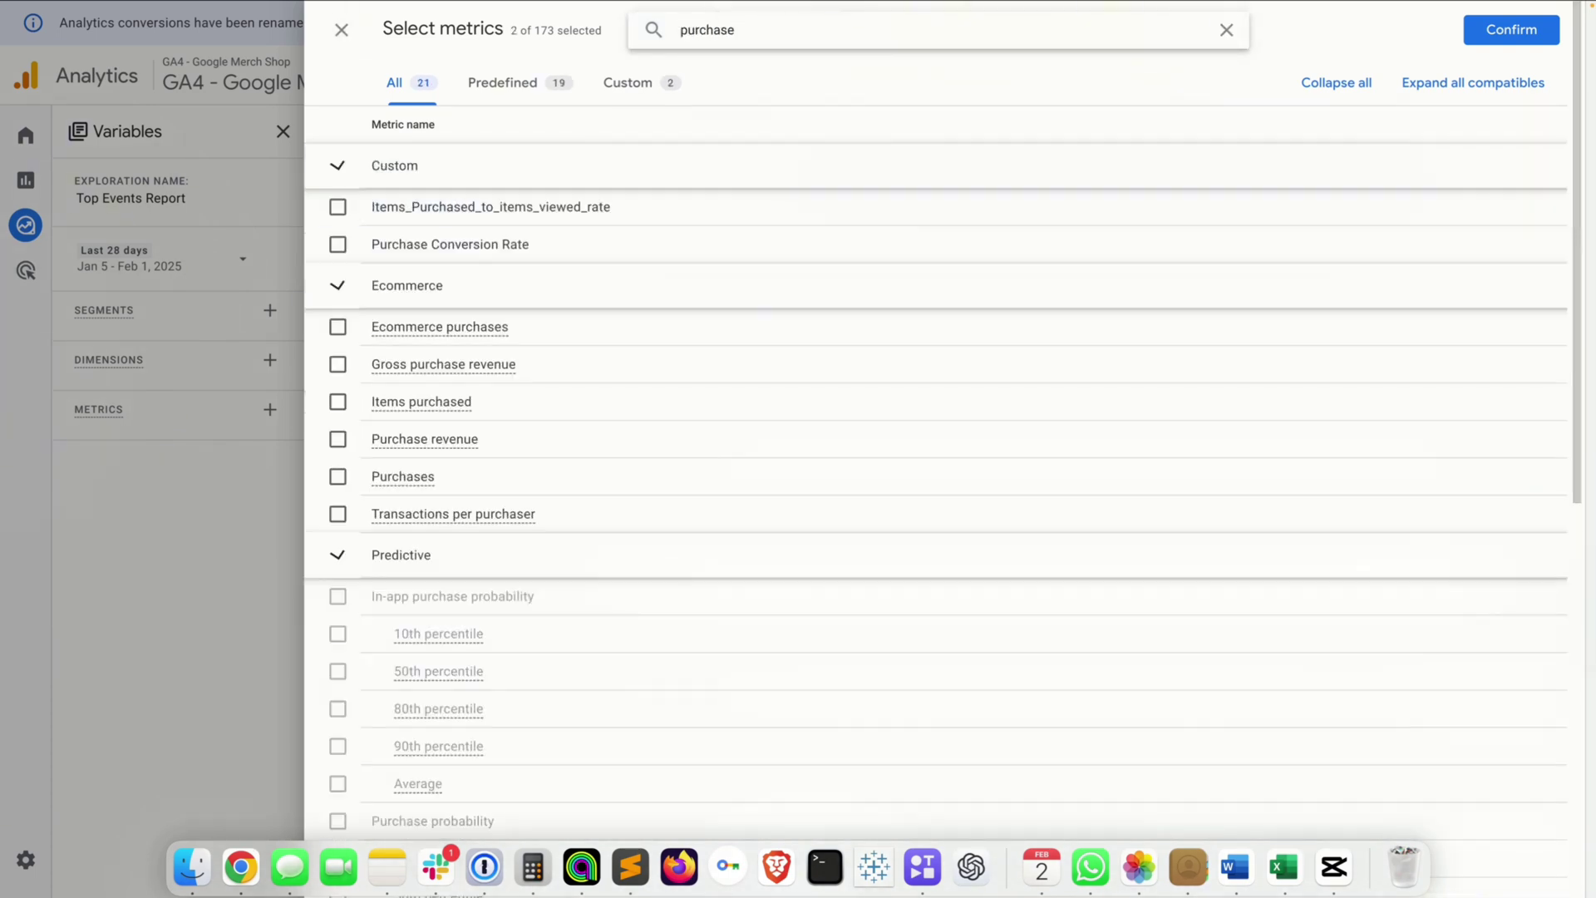
pyautogui.write('re')
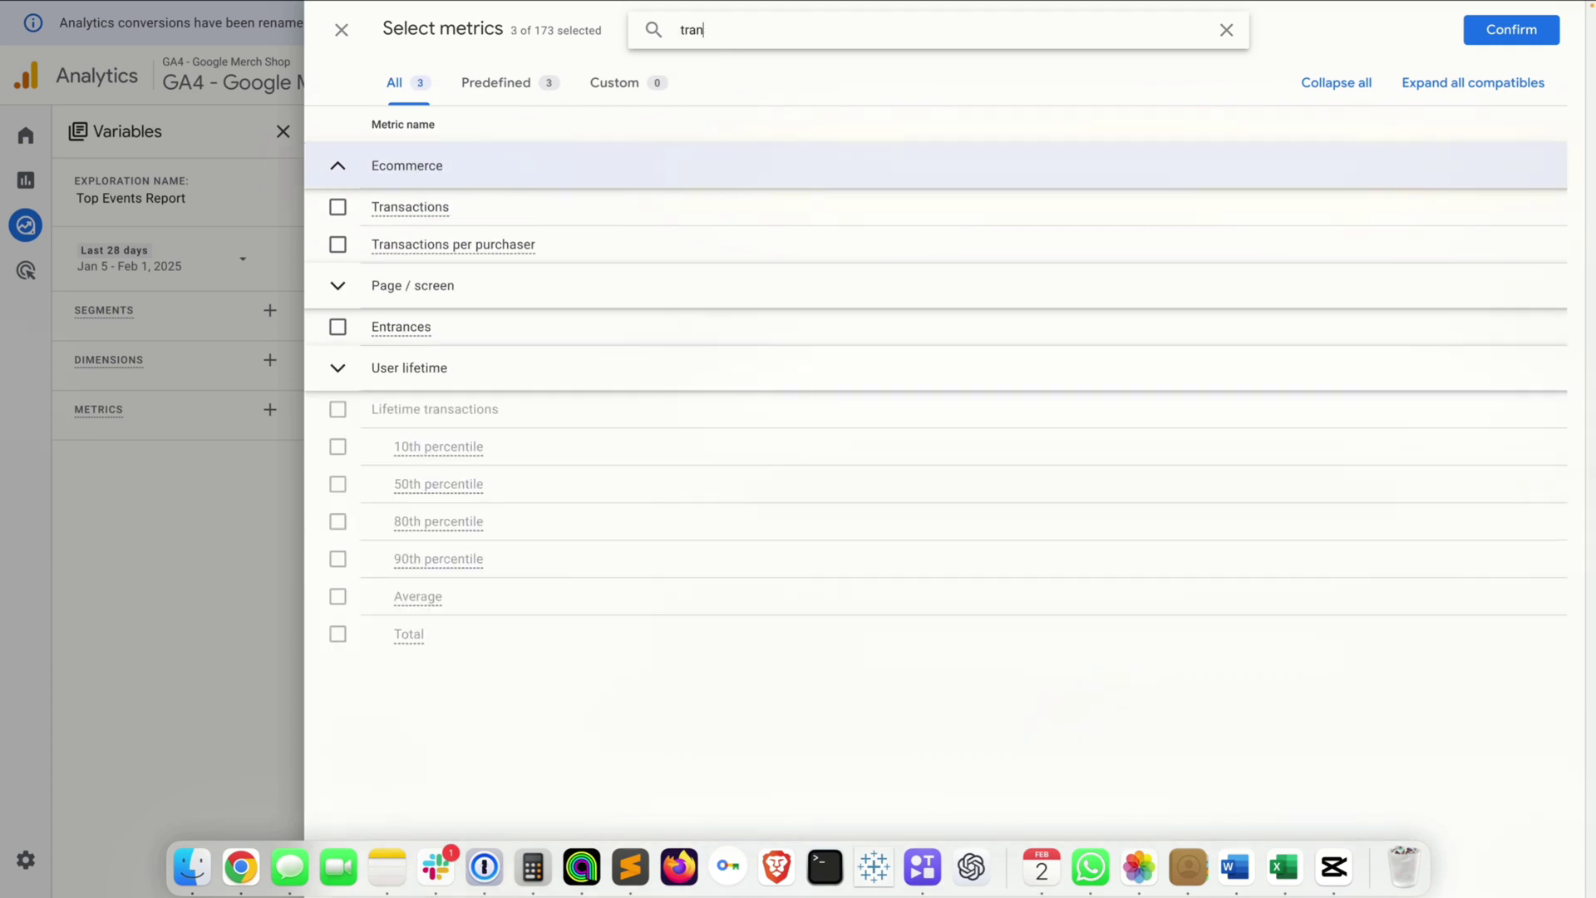
pyautogui.write('sa')
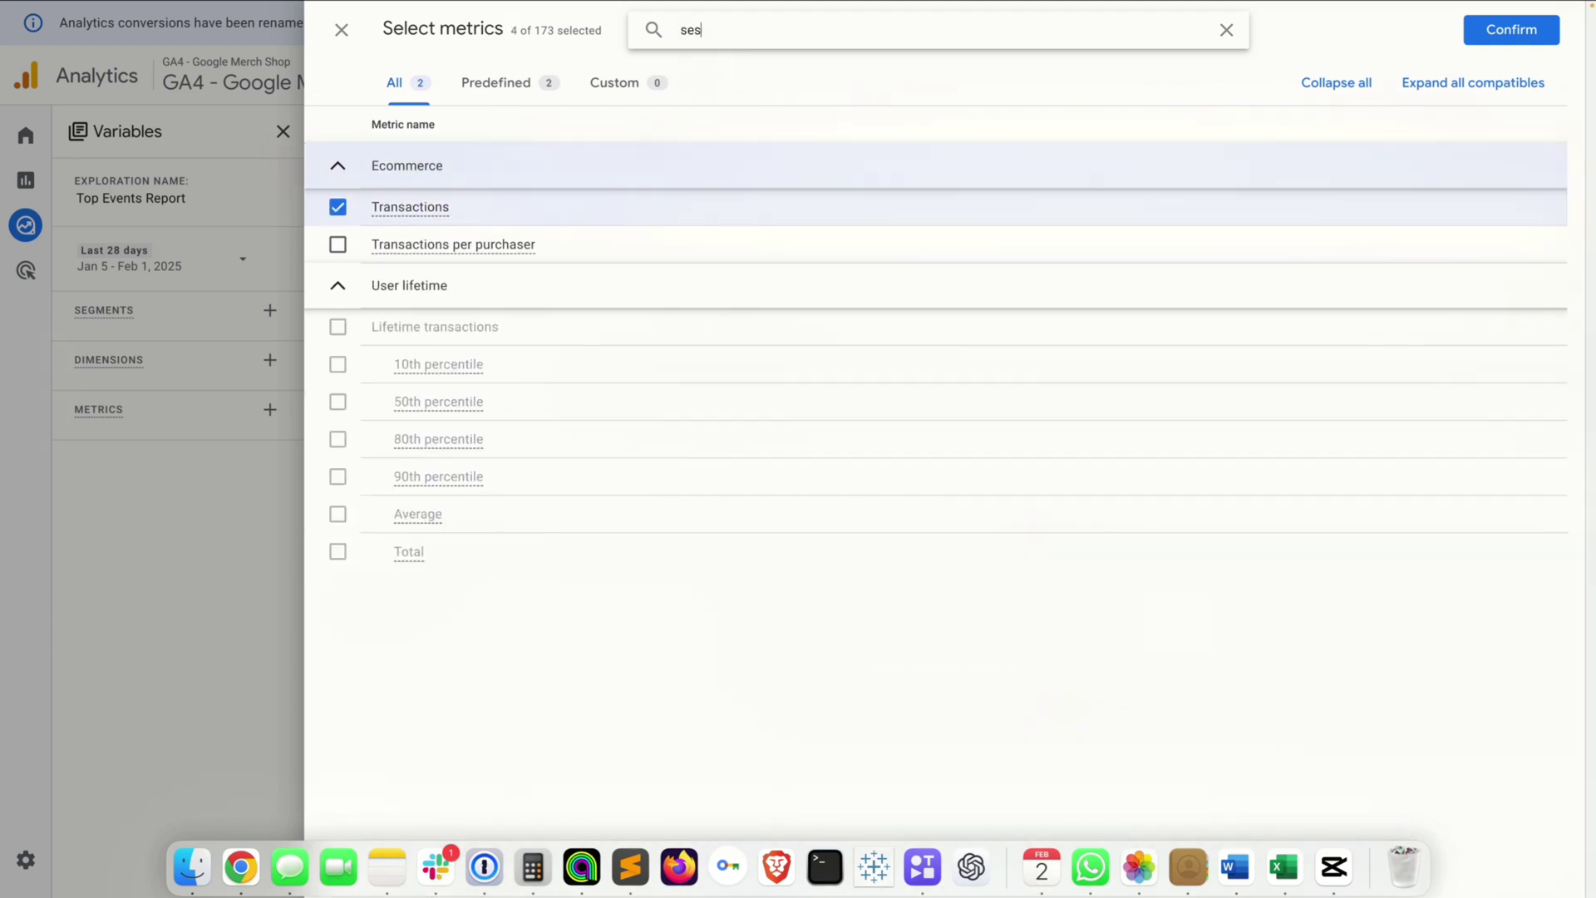
# Select the Session key event rate and Average purchase revenue metrics as well, and import the chosen metrics into the exploration
pyautogui.write('ion key')
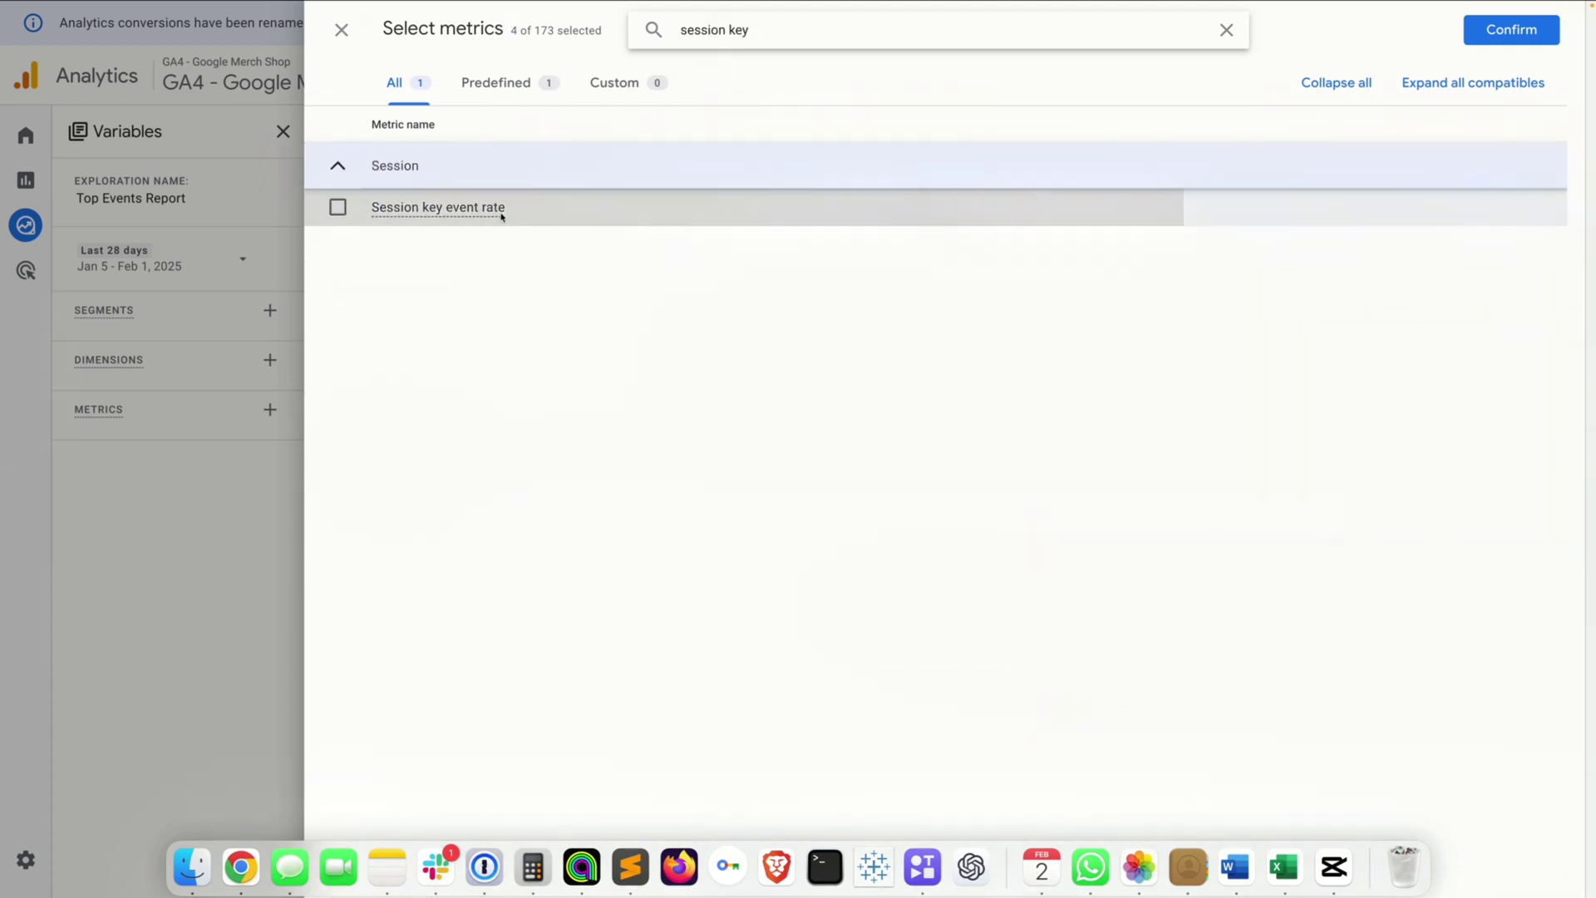
pyautogui.click(499, 210)
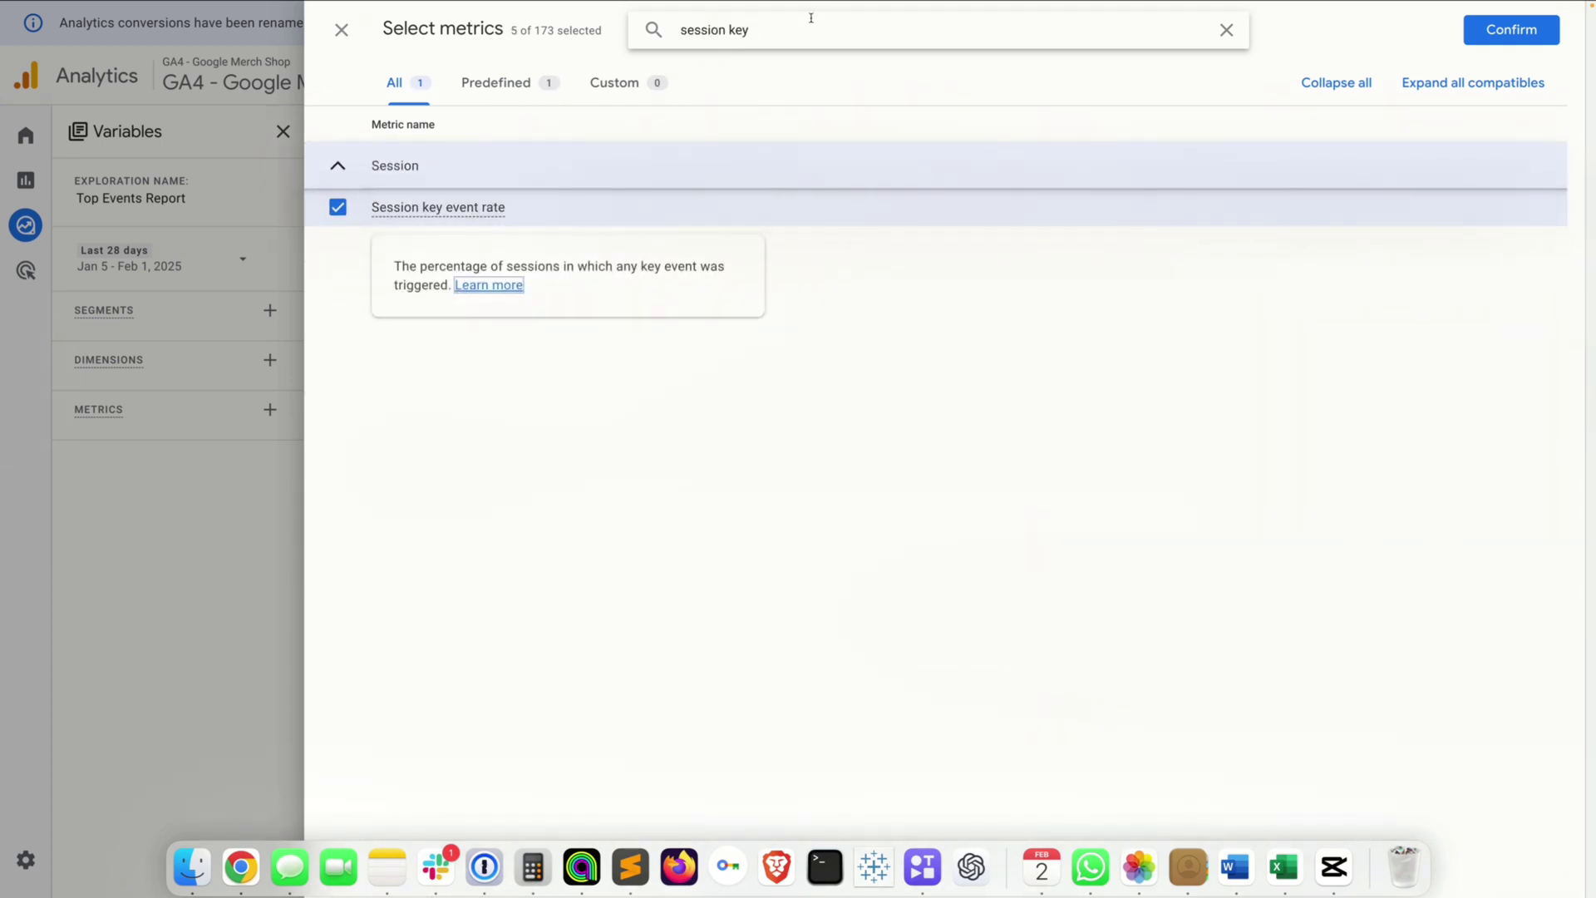
pyautogui.tripleClick(799, 25)
pyautogui.write('avera')
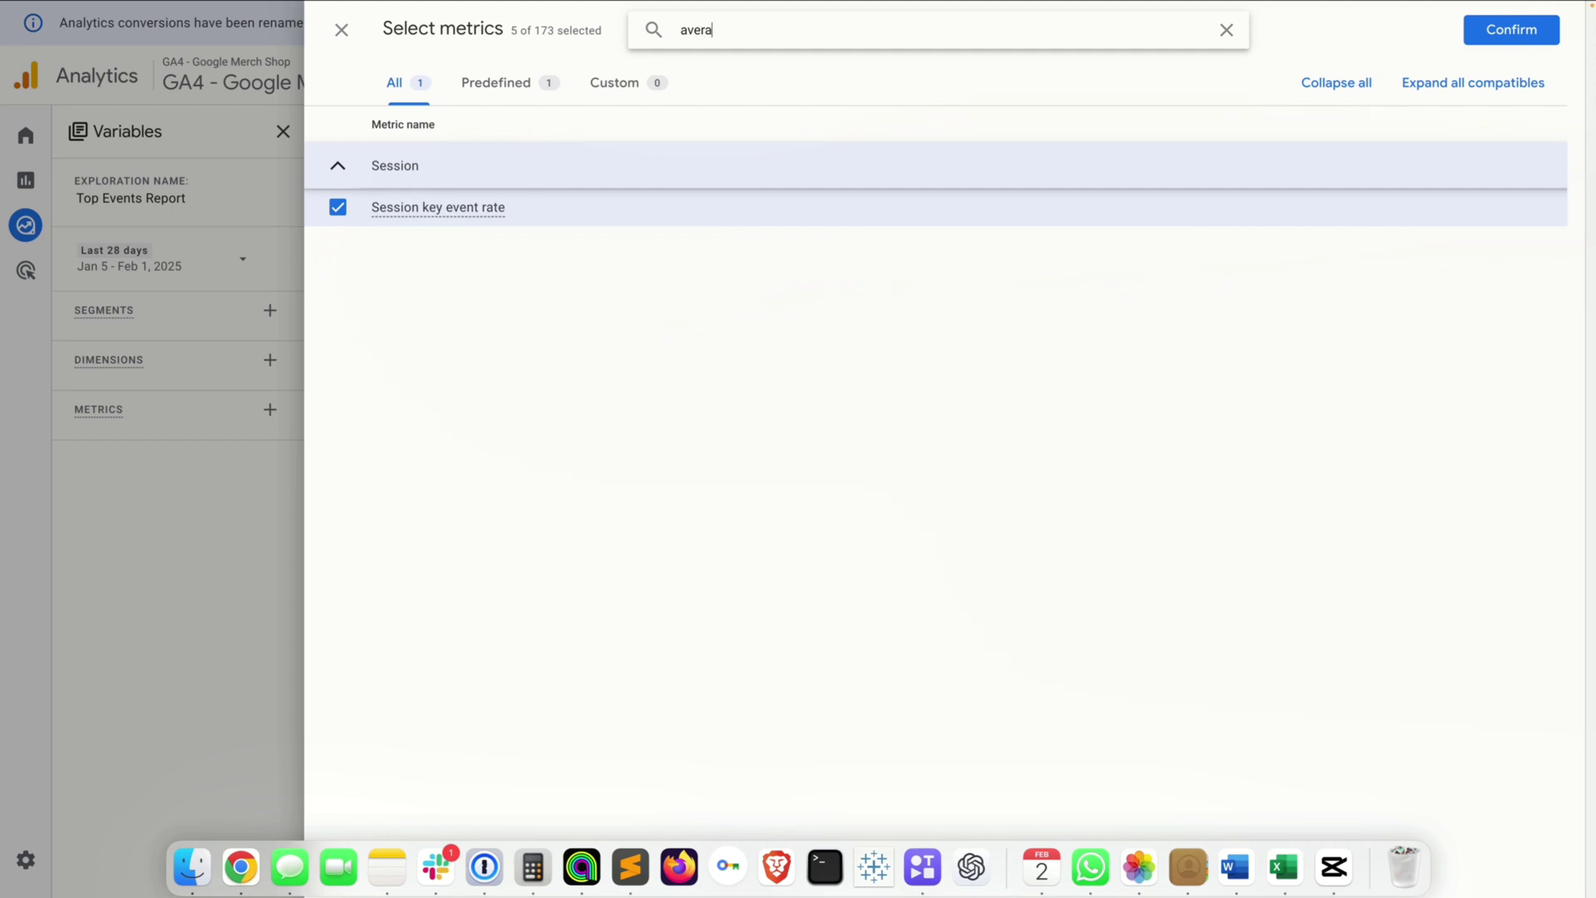
pyautogui.write('g')
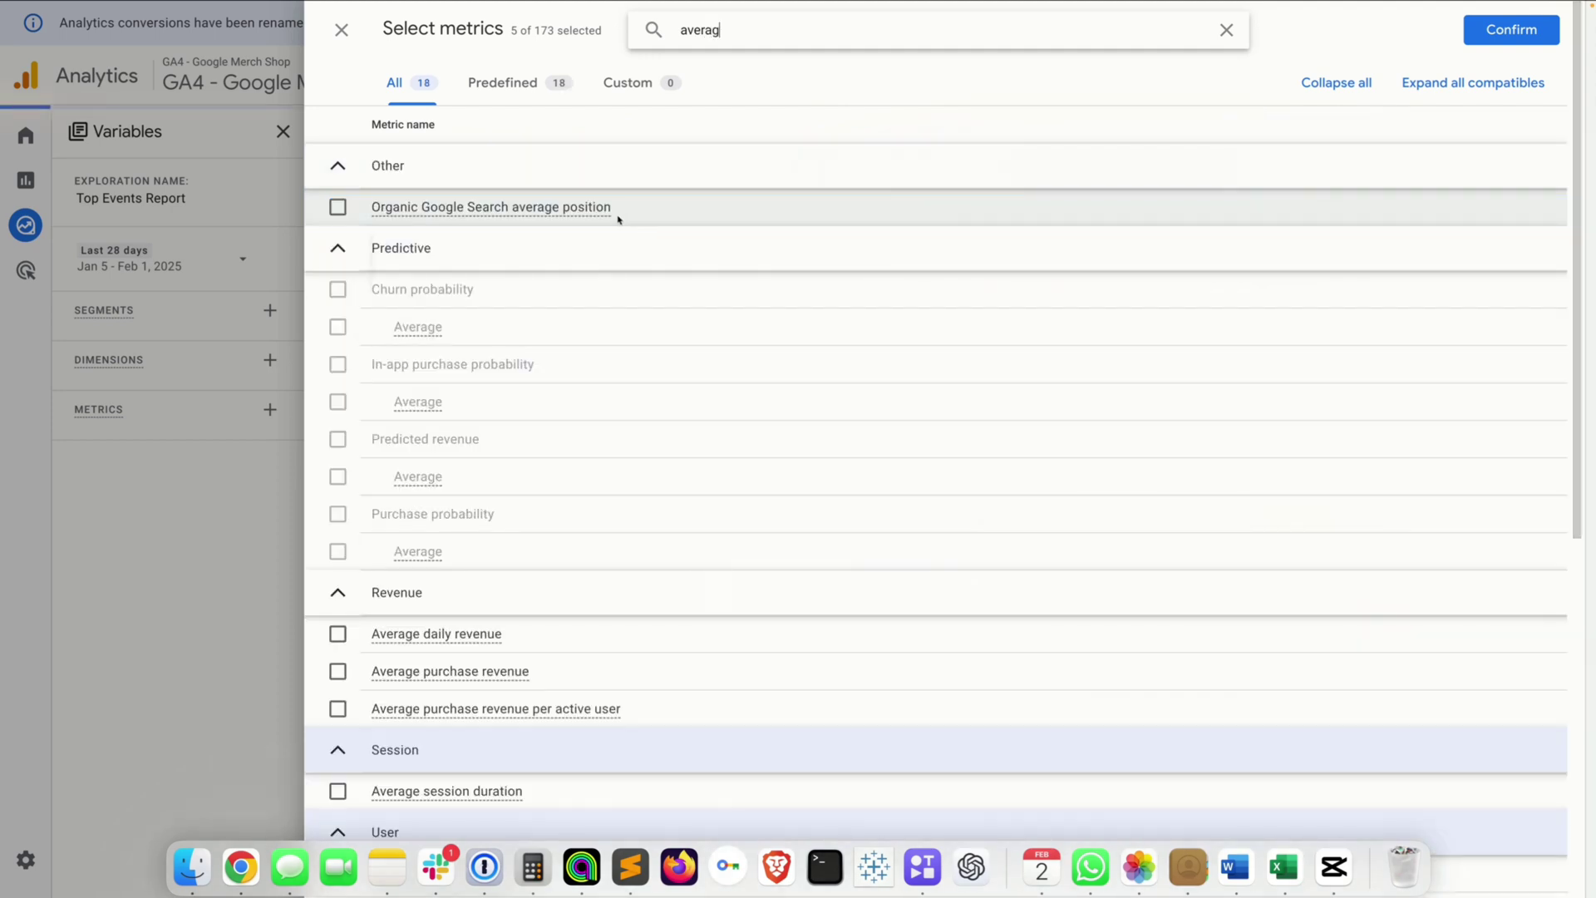
pyautogui.moveTo(618, 220)
pyautogui.write('e pu')
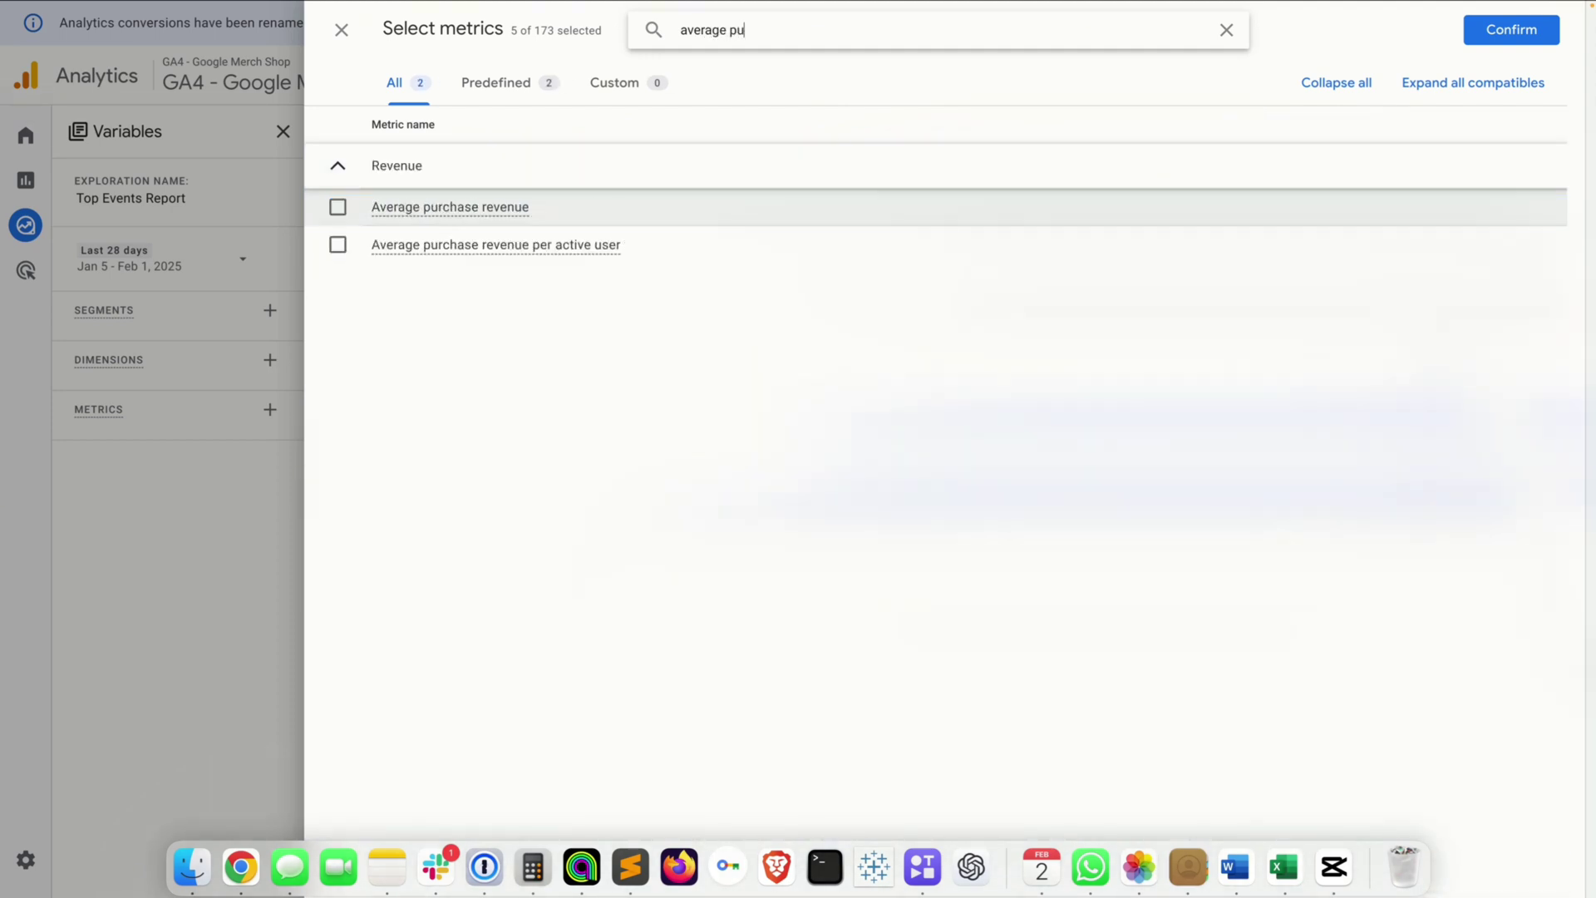
pyautogui.click(519, 209)
pyautogui.click(1515, 34)
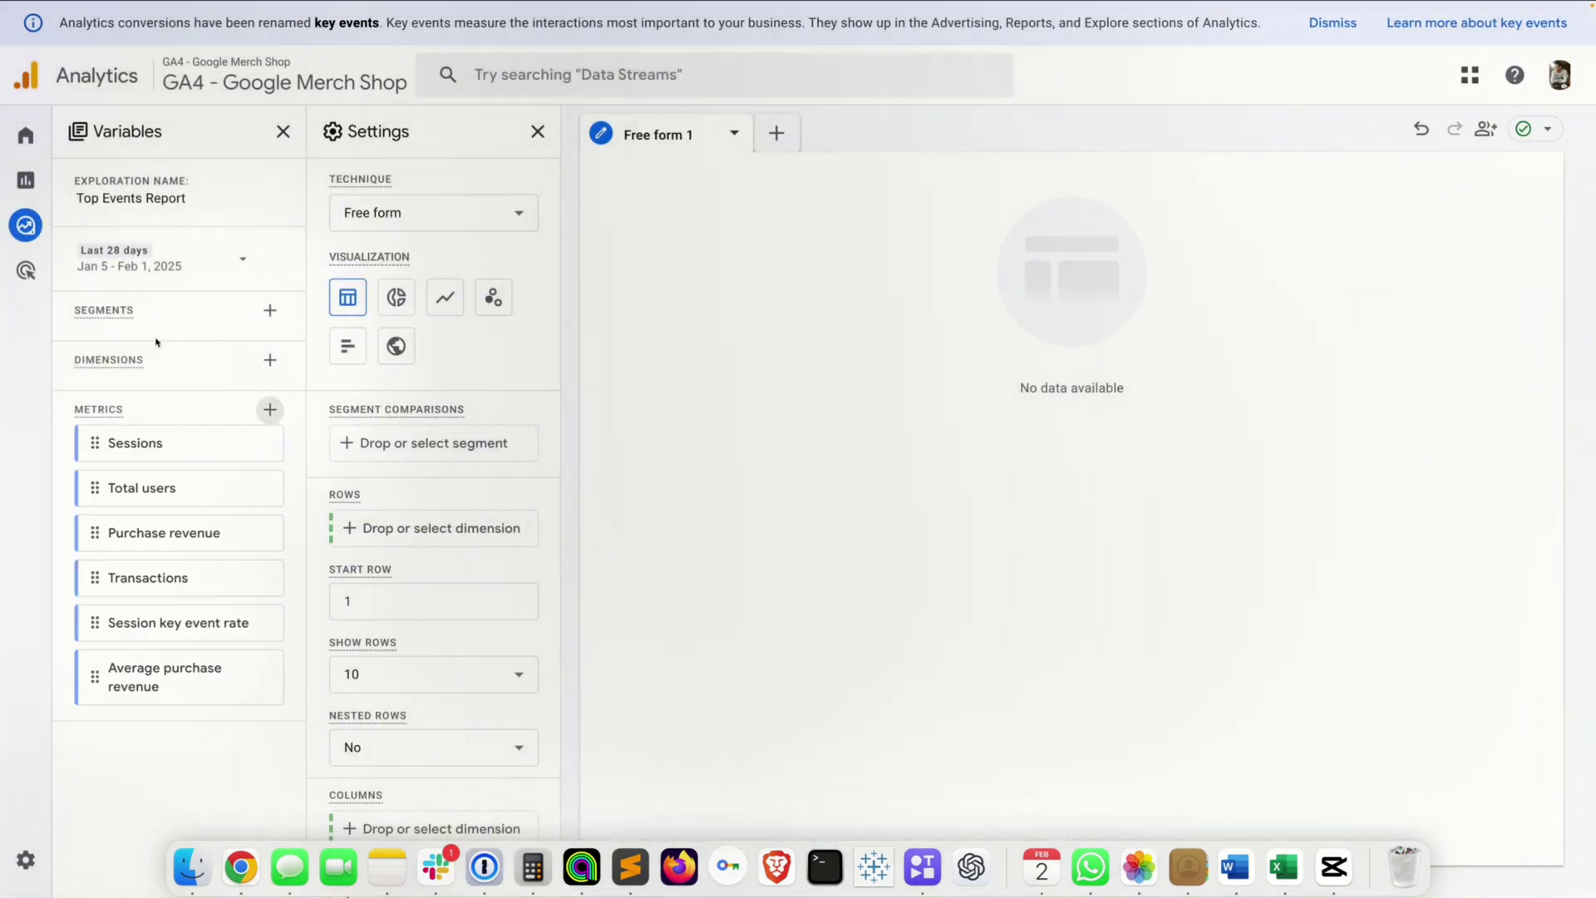
# Create a custom session segment and name it "Search Event"
pyautogui.click(269, 310)
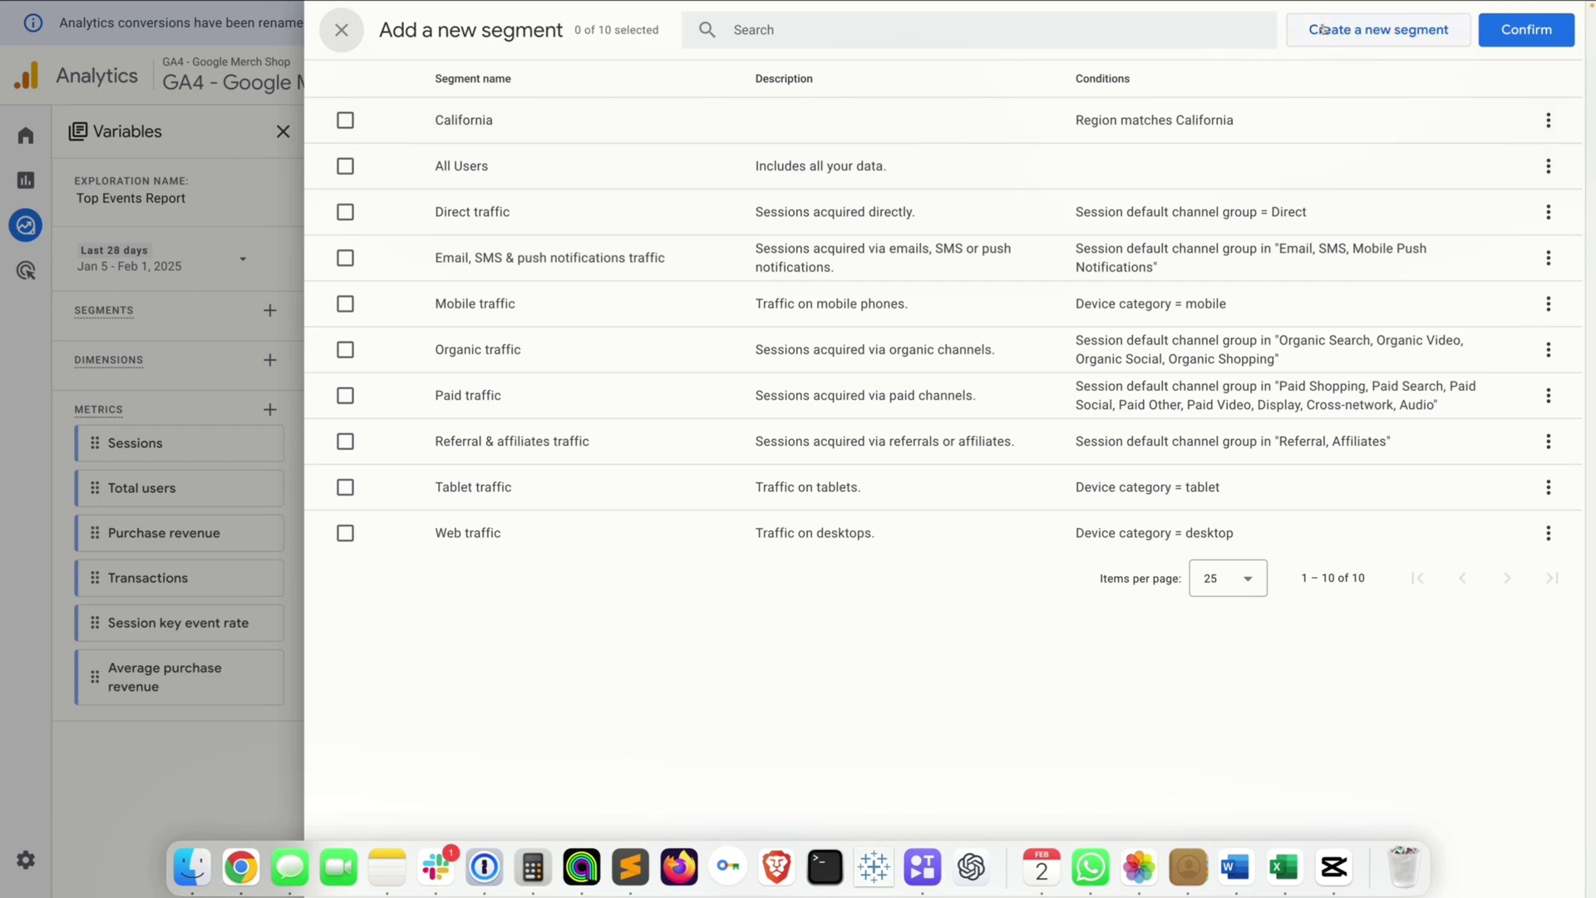
pyautogui.click(1347, 30)
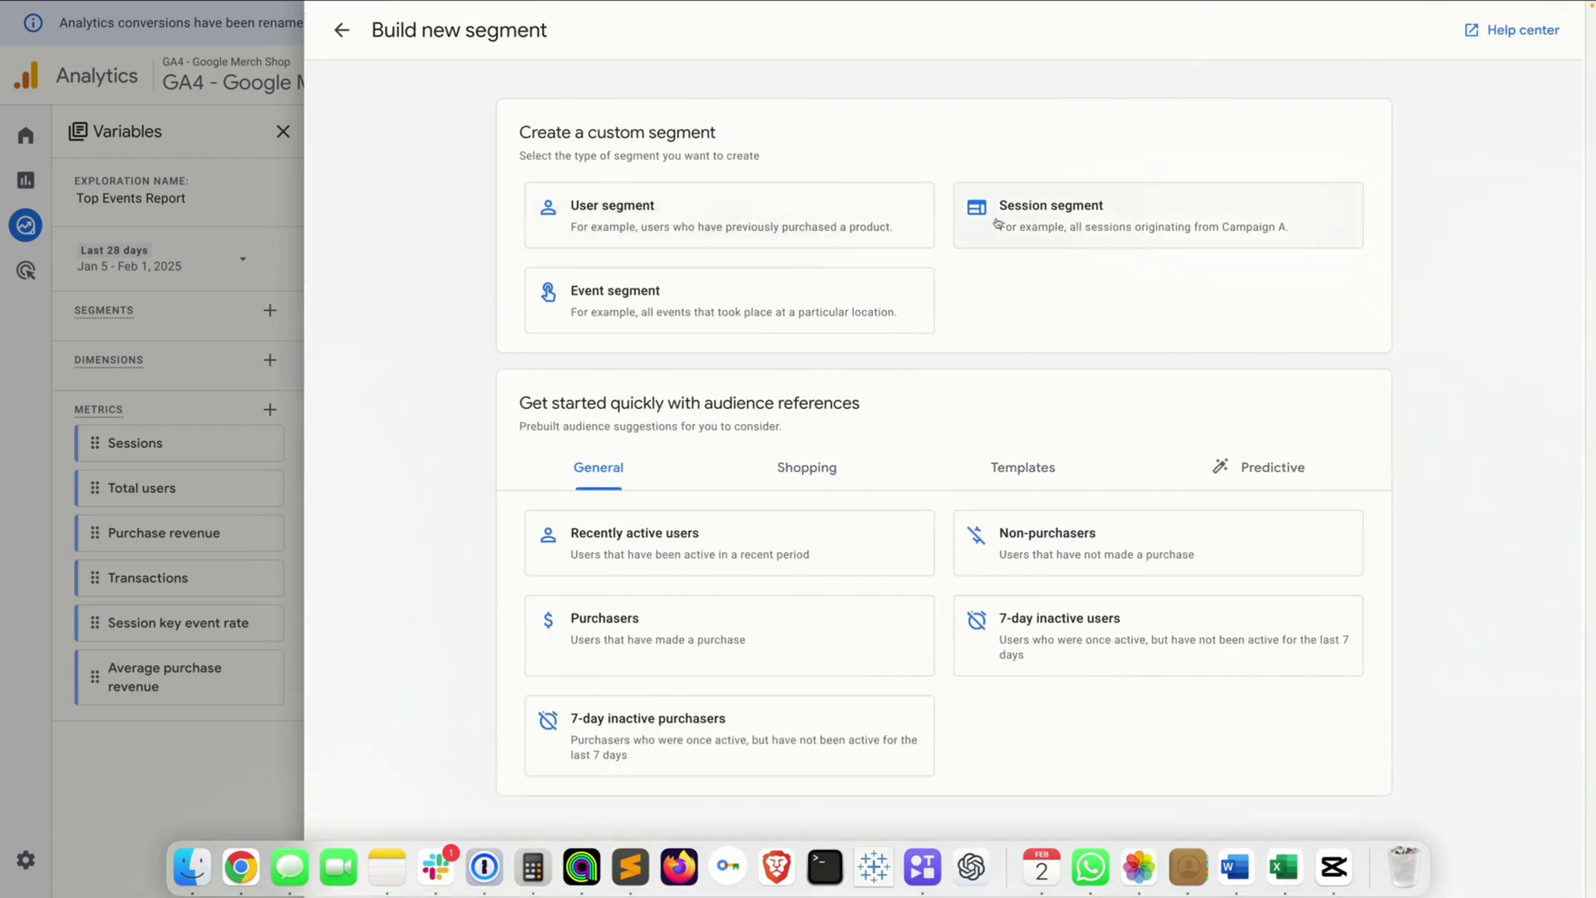
pyautogui.click(997, 223)
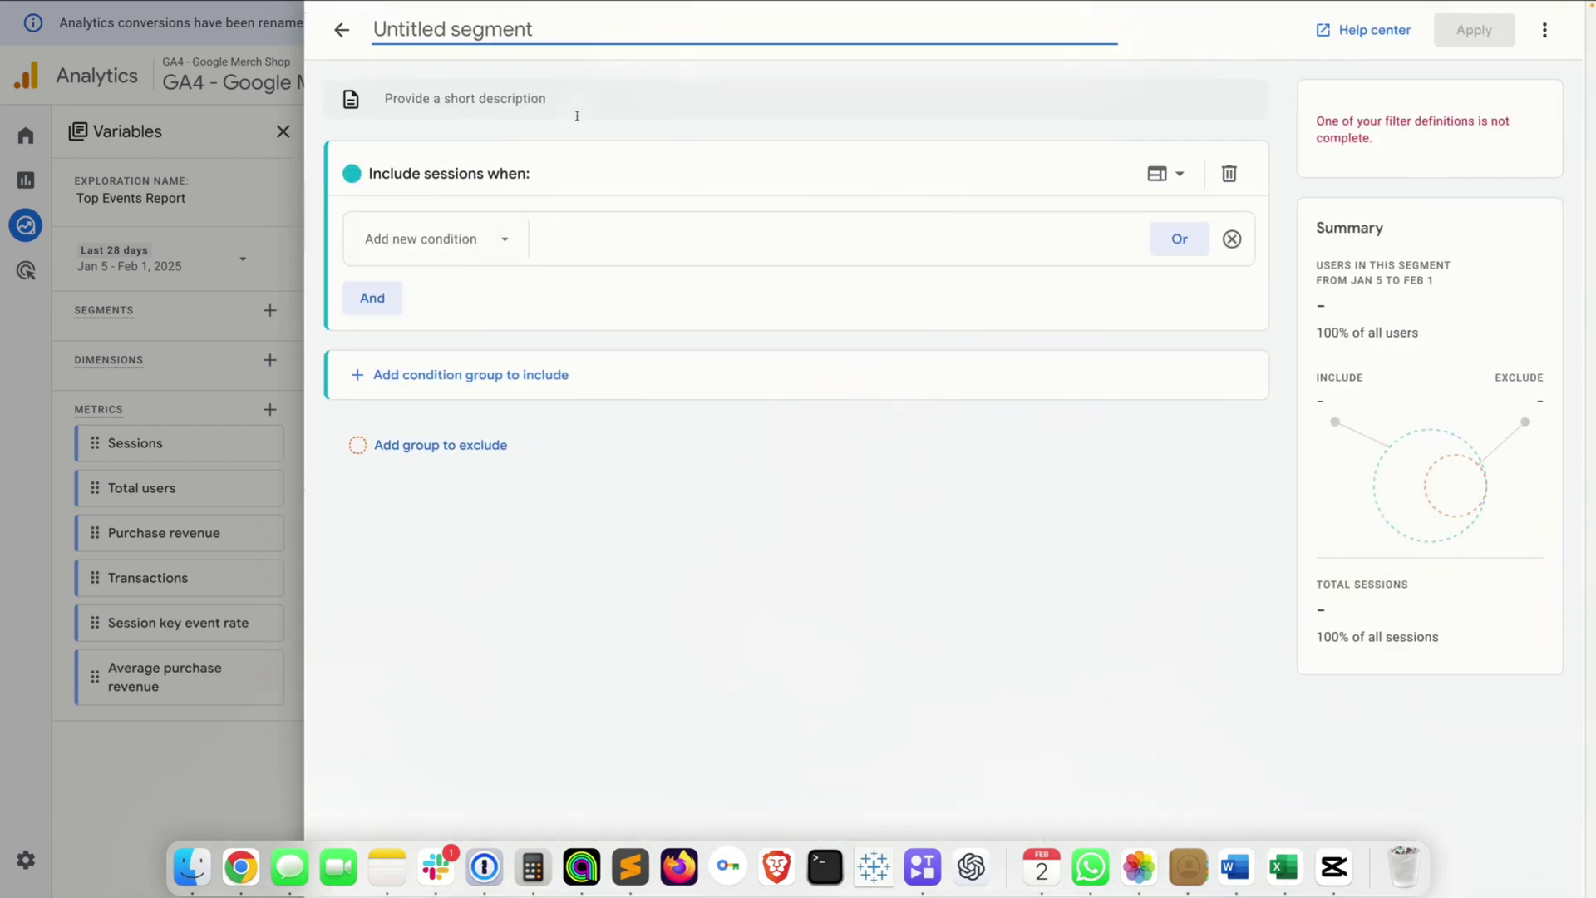
pyautogui.click(620, 160)
pyautogui.click(463, 32)
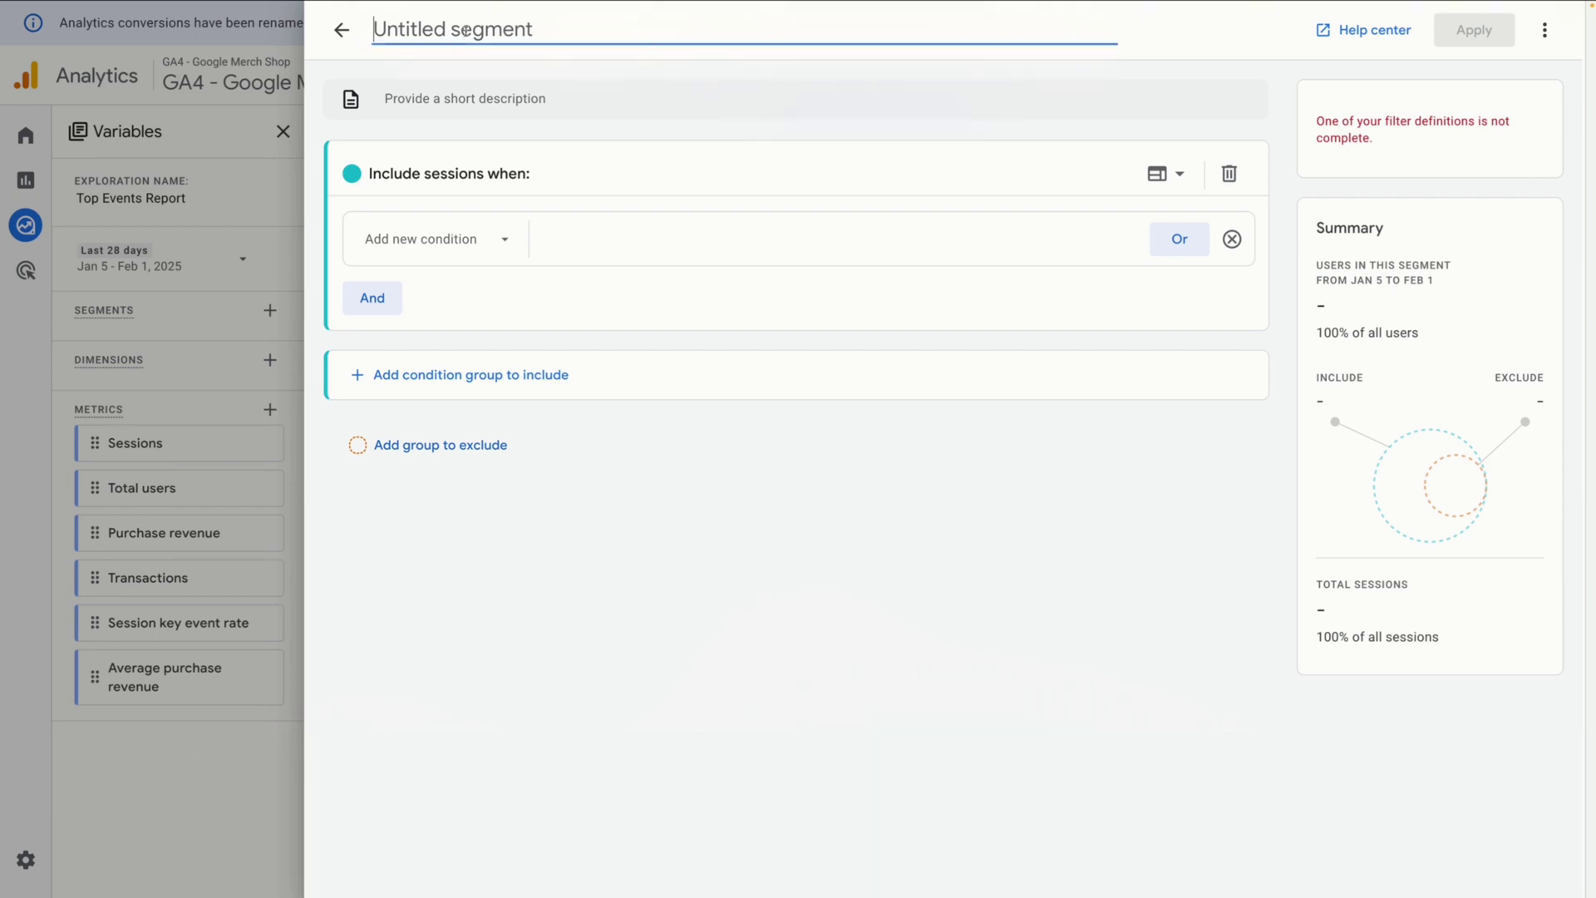
pyautogui.write('Sea')
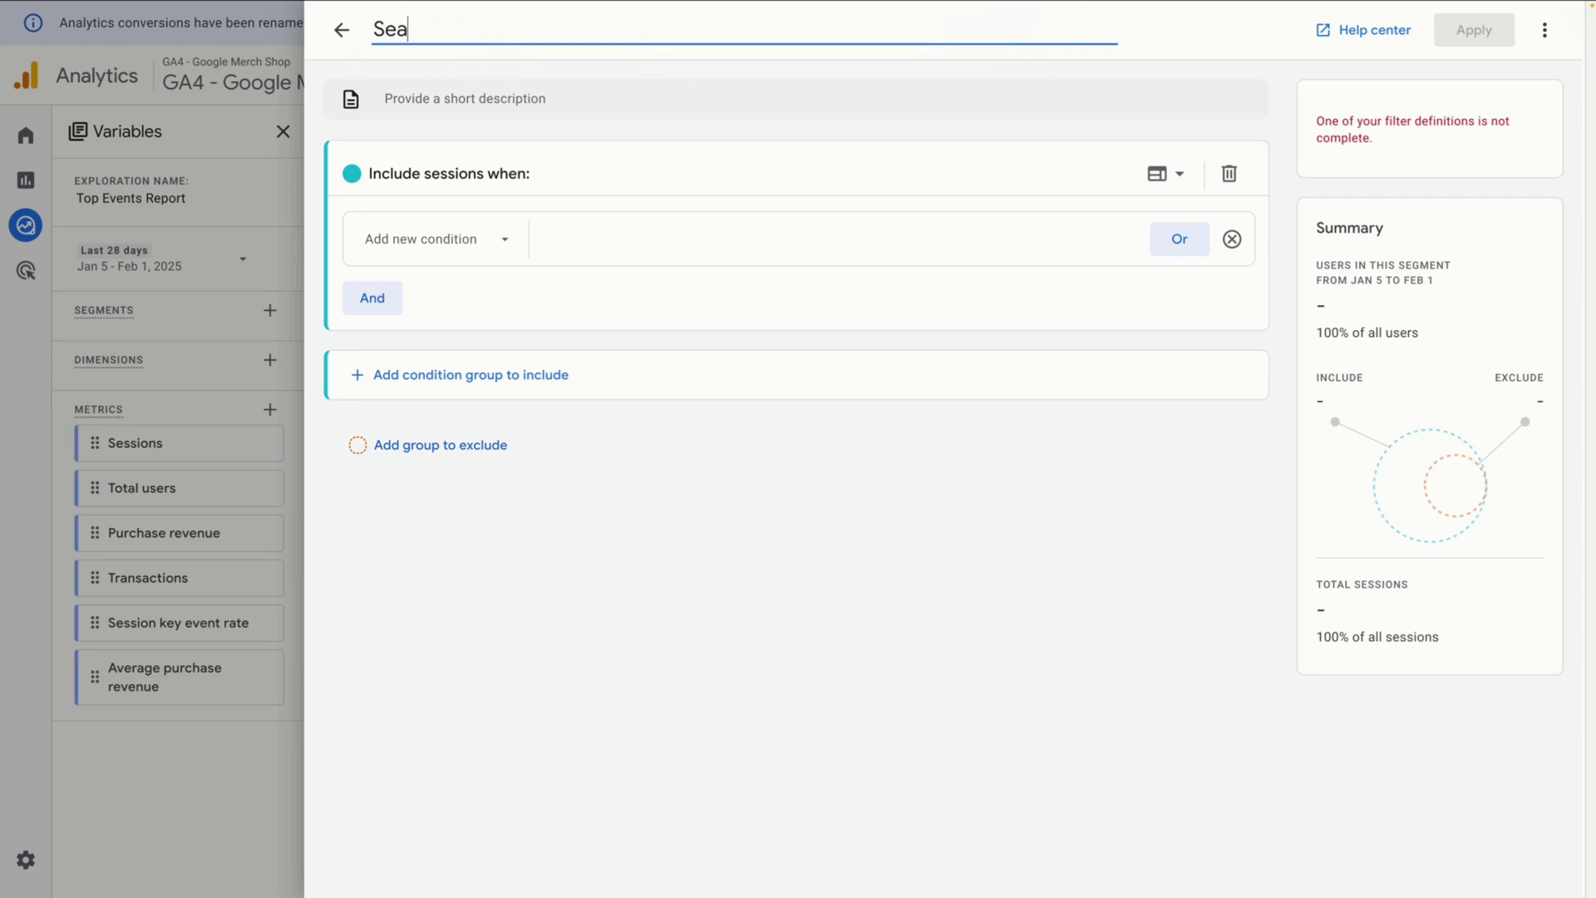
pyautogui.write('rch Event')
# Include sessions with the view_search_results event in the Search Event segment and apply the segment
pyautogui.click(478, 239)
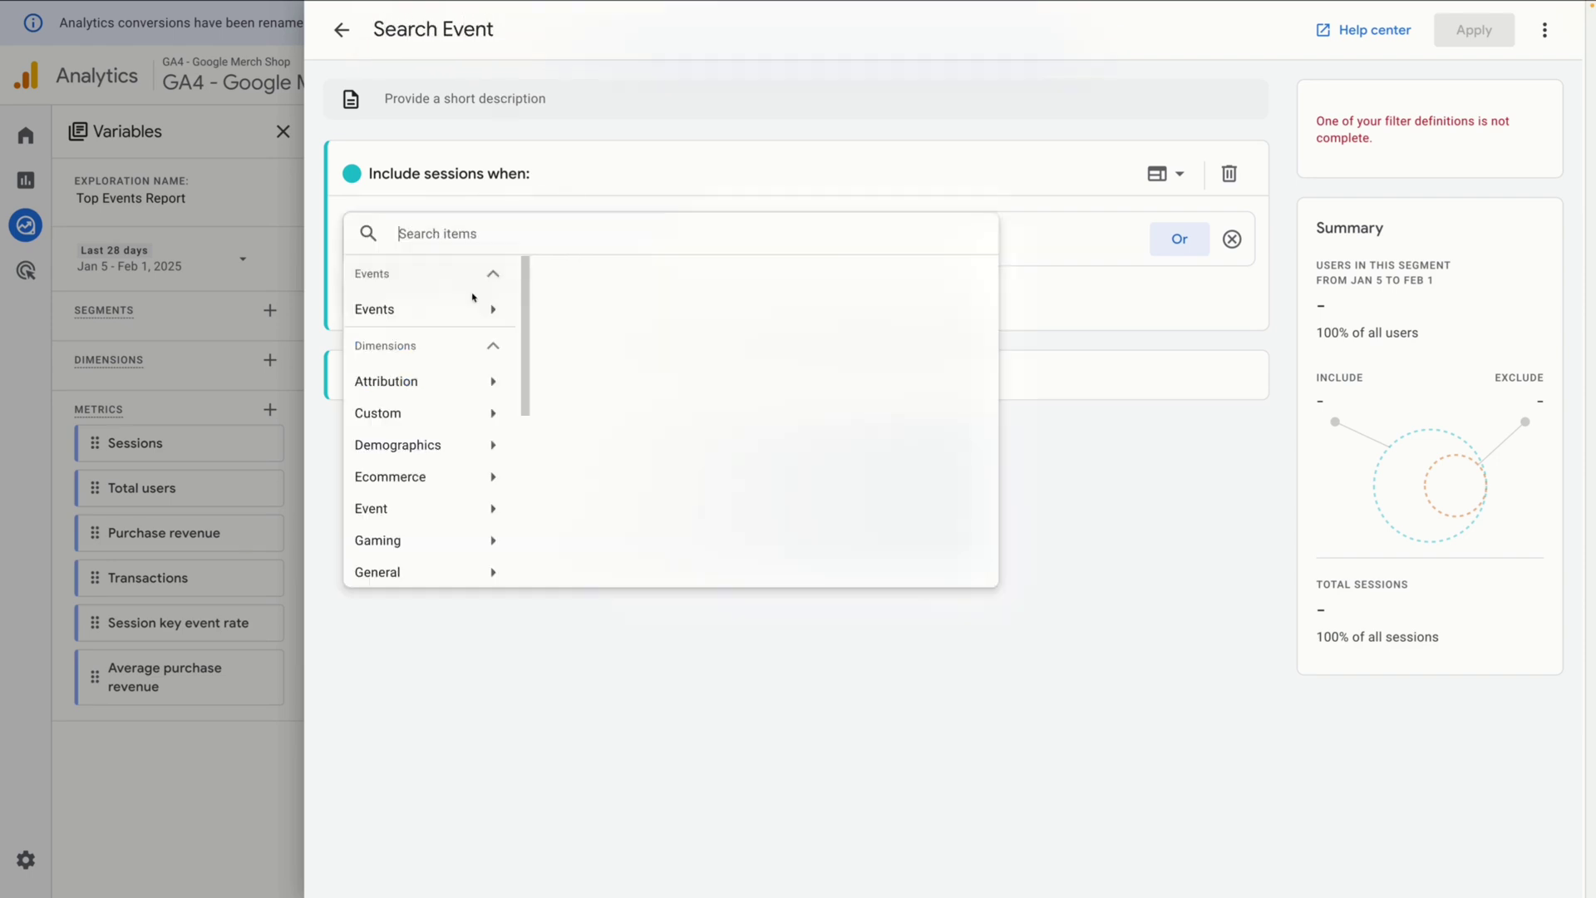
pyautogui.click(438, 310)
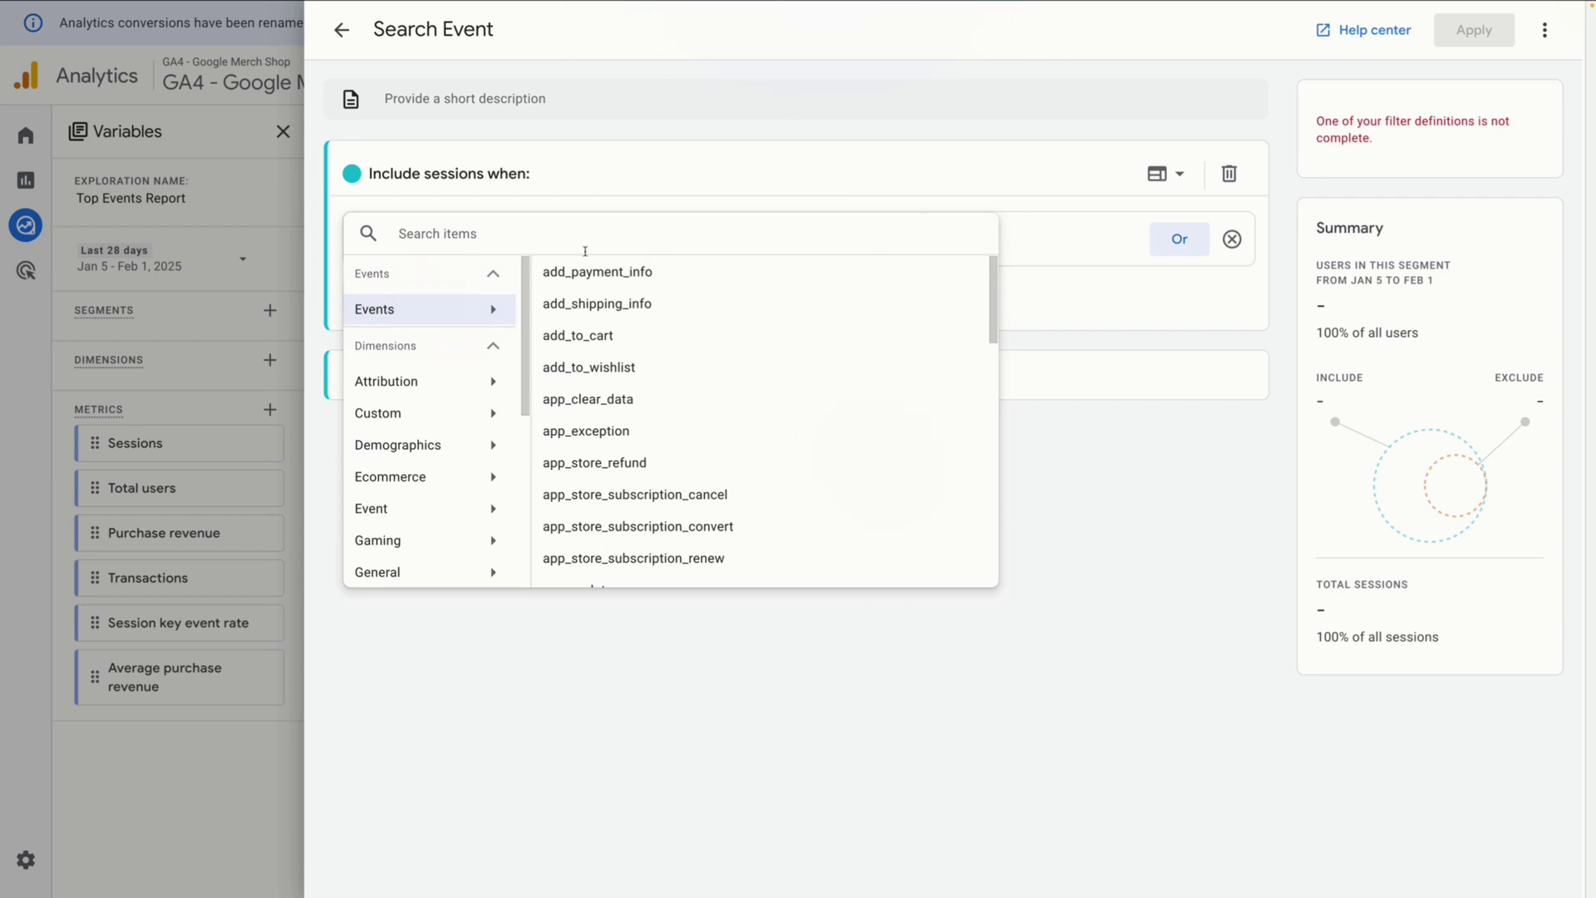
pyautogui.write('sear')
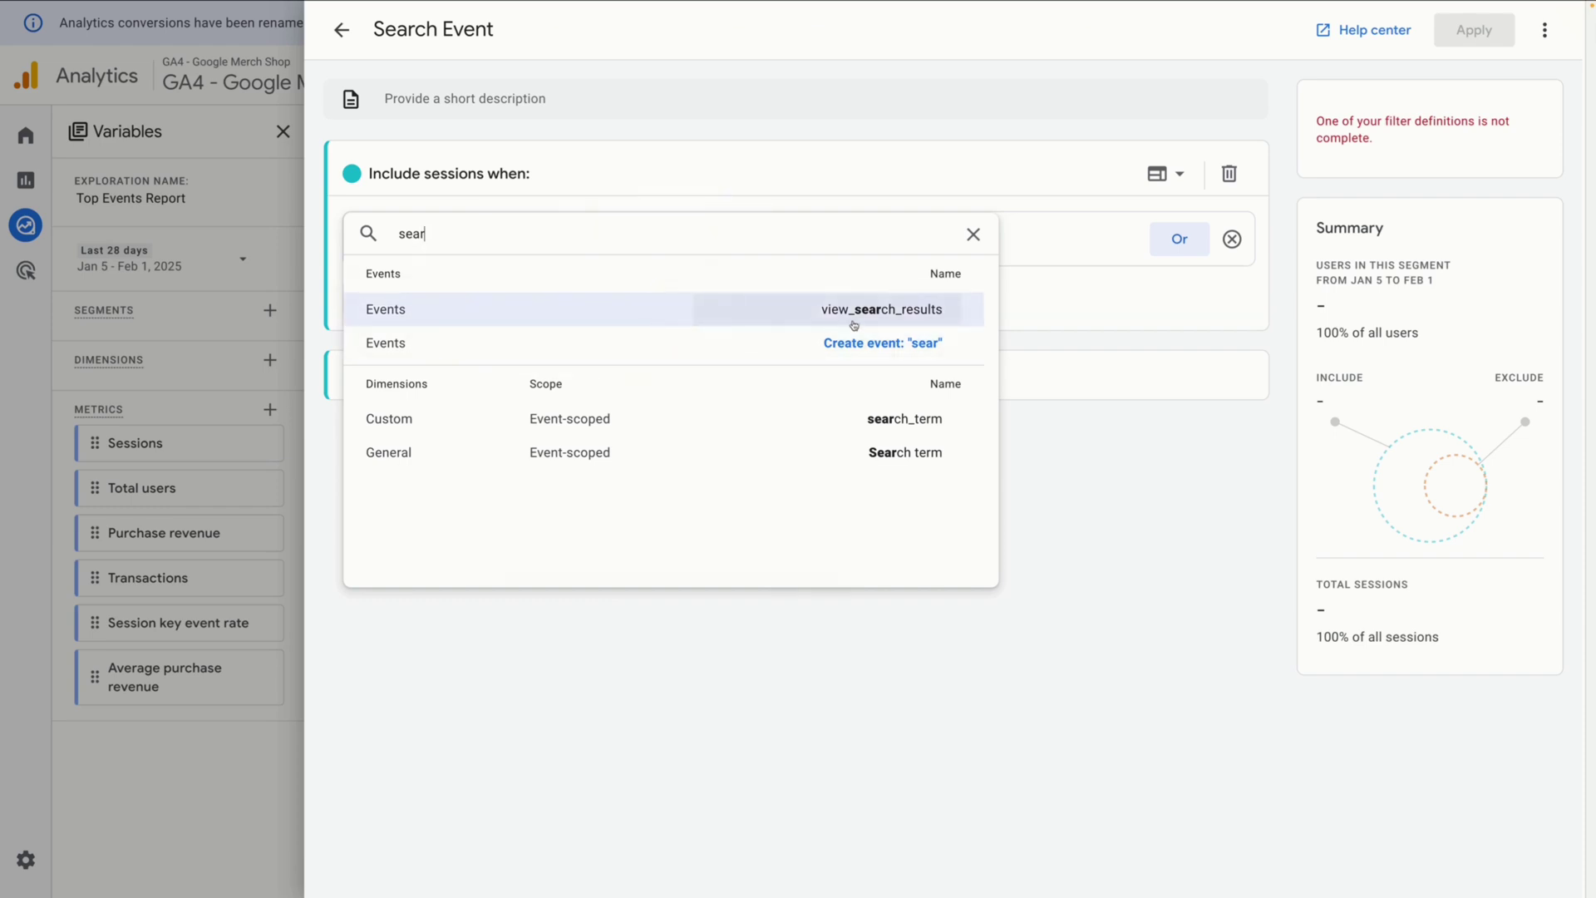
pyautogui.click(880, 320)
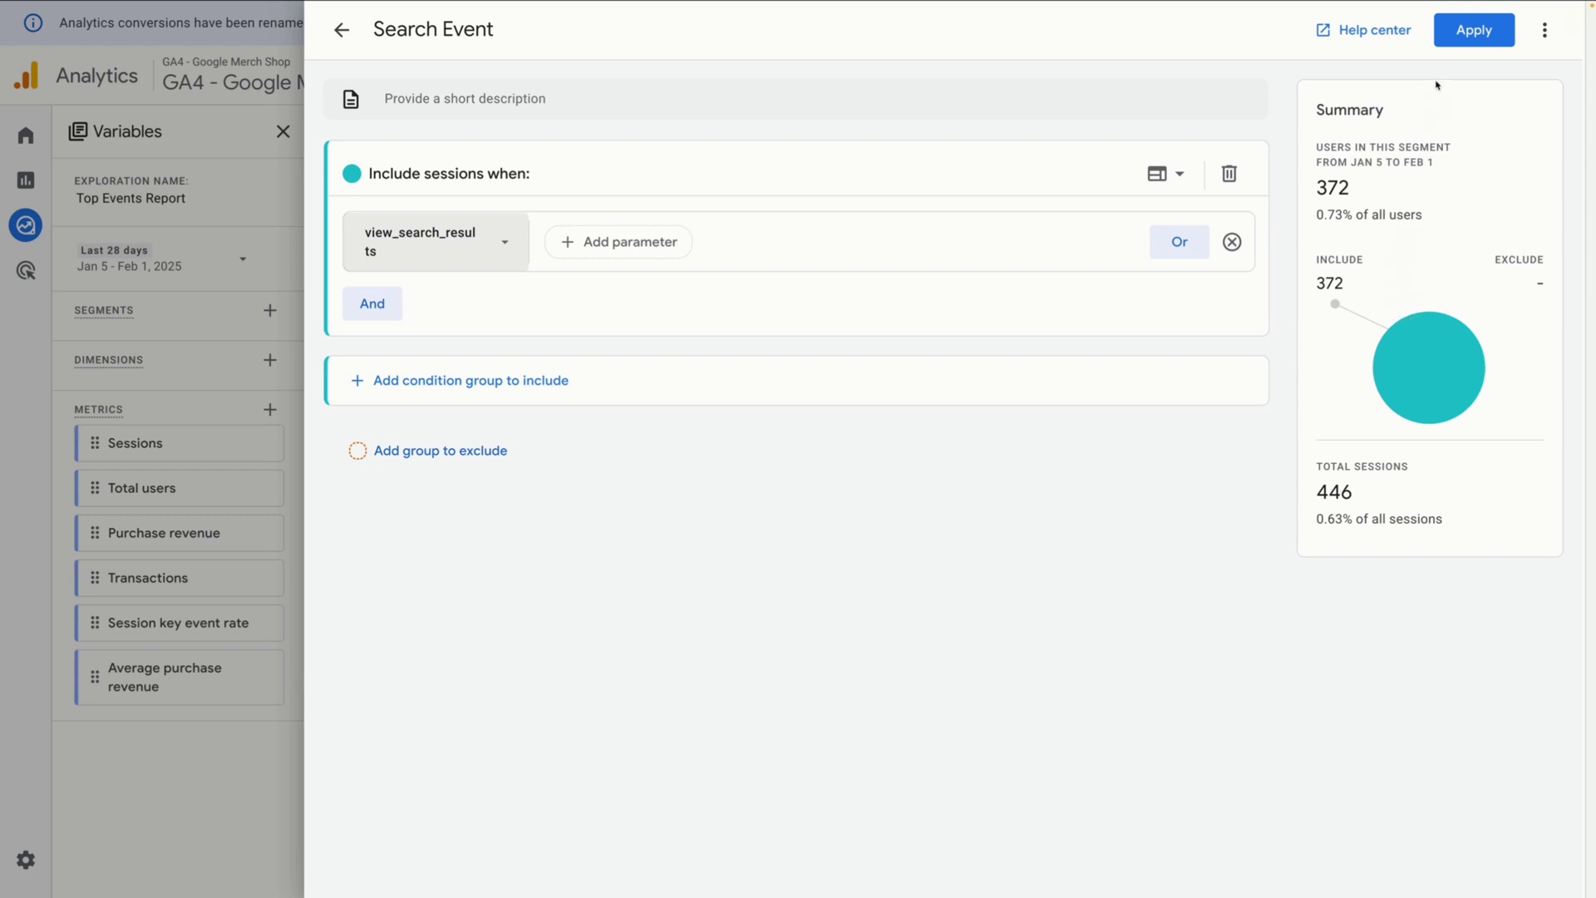
pyautogui.click(1474, 30)
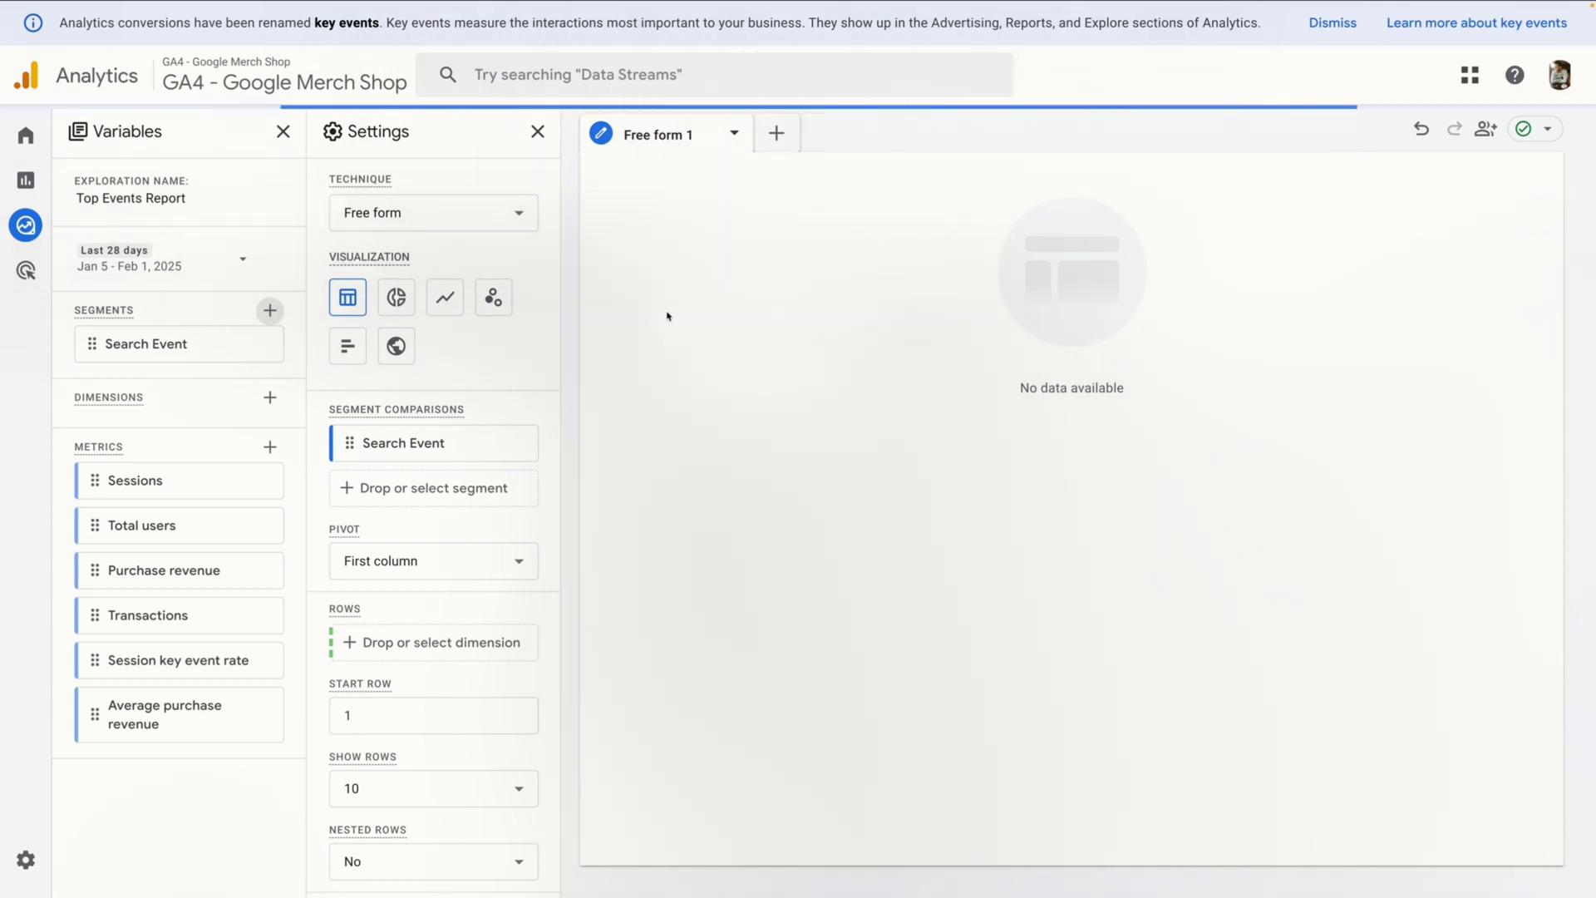
# Add all six imported metrics as values of the free-form table and set the segment pivot to First row
pyautogui.doubleClick(176, 344)
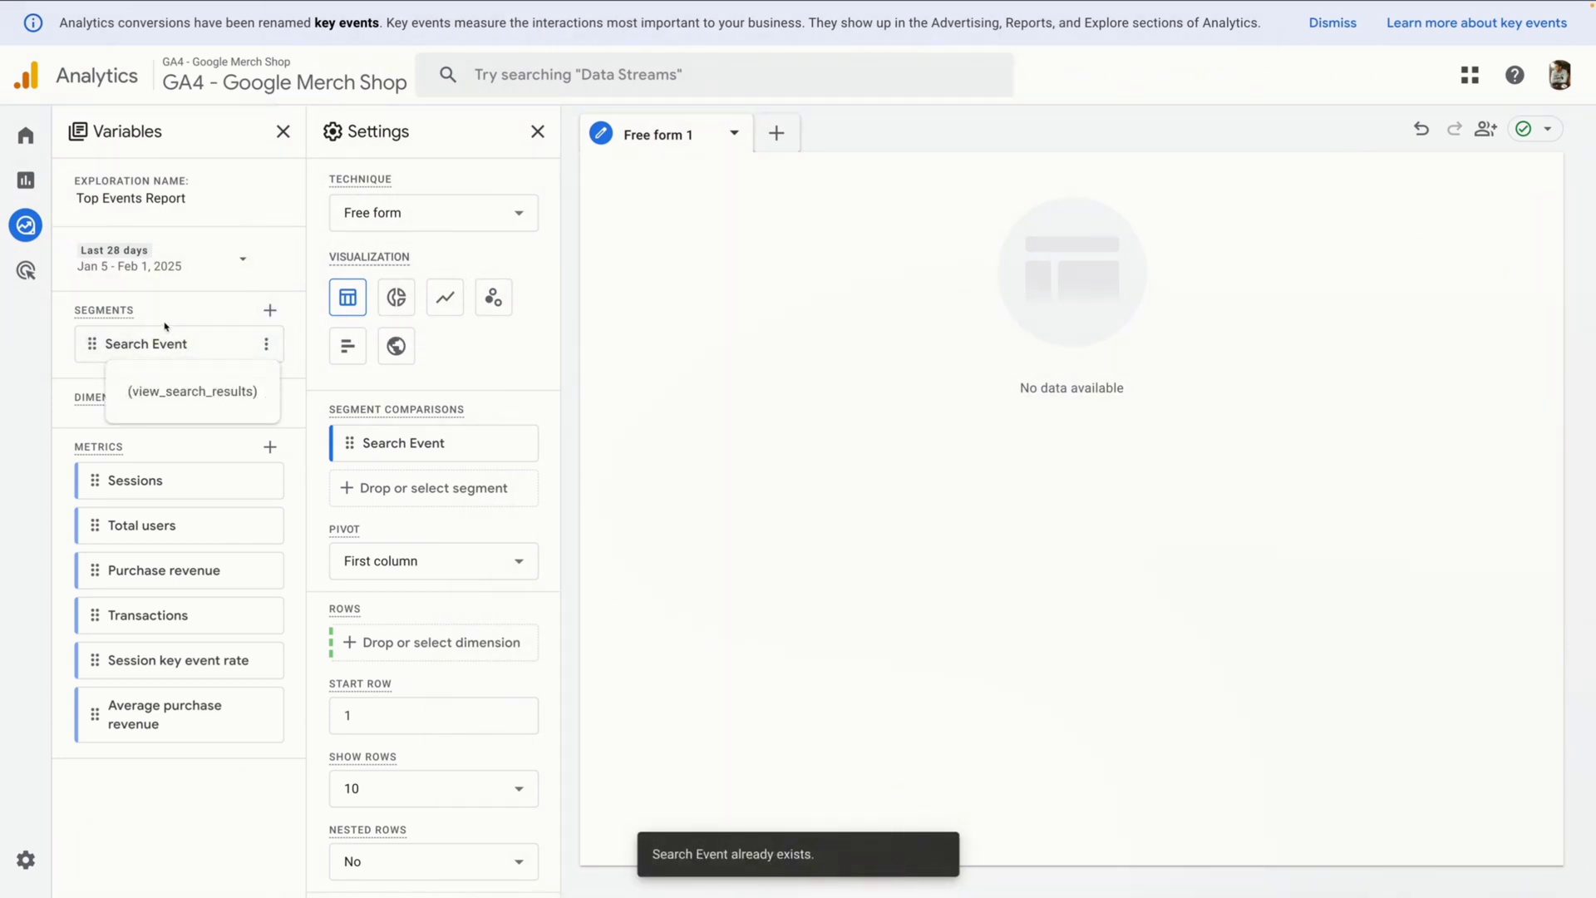
pyautogui.doubleClick(151, 482)
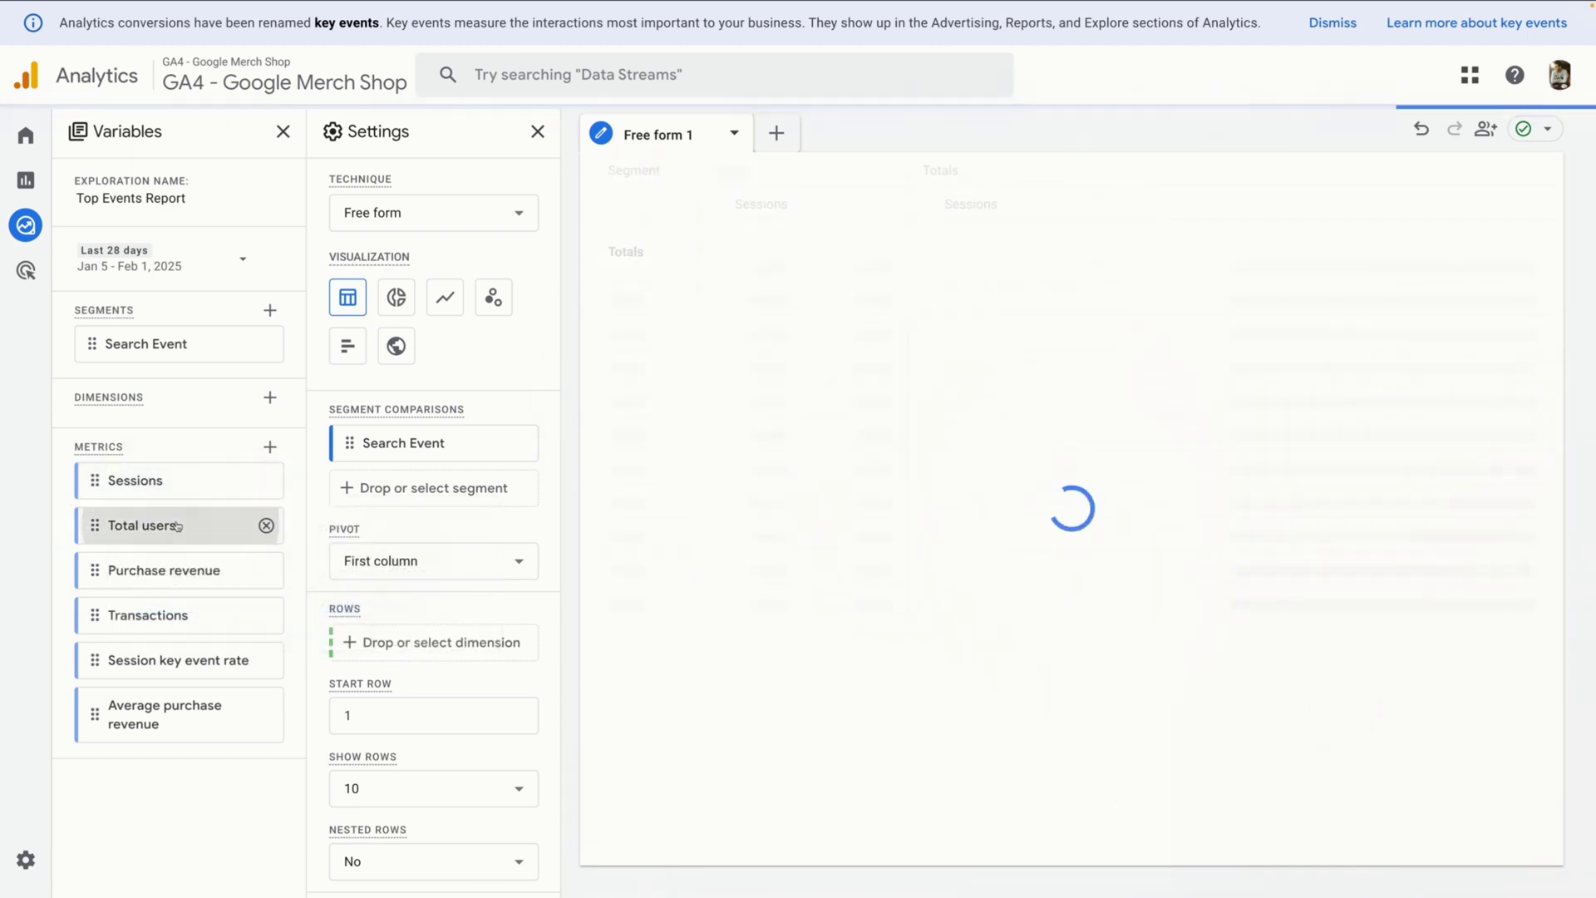
pyautogui.doubleClick(168, 575)
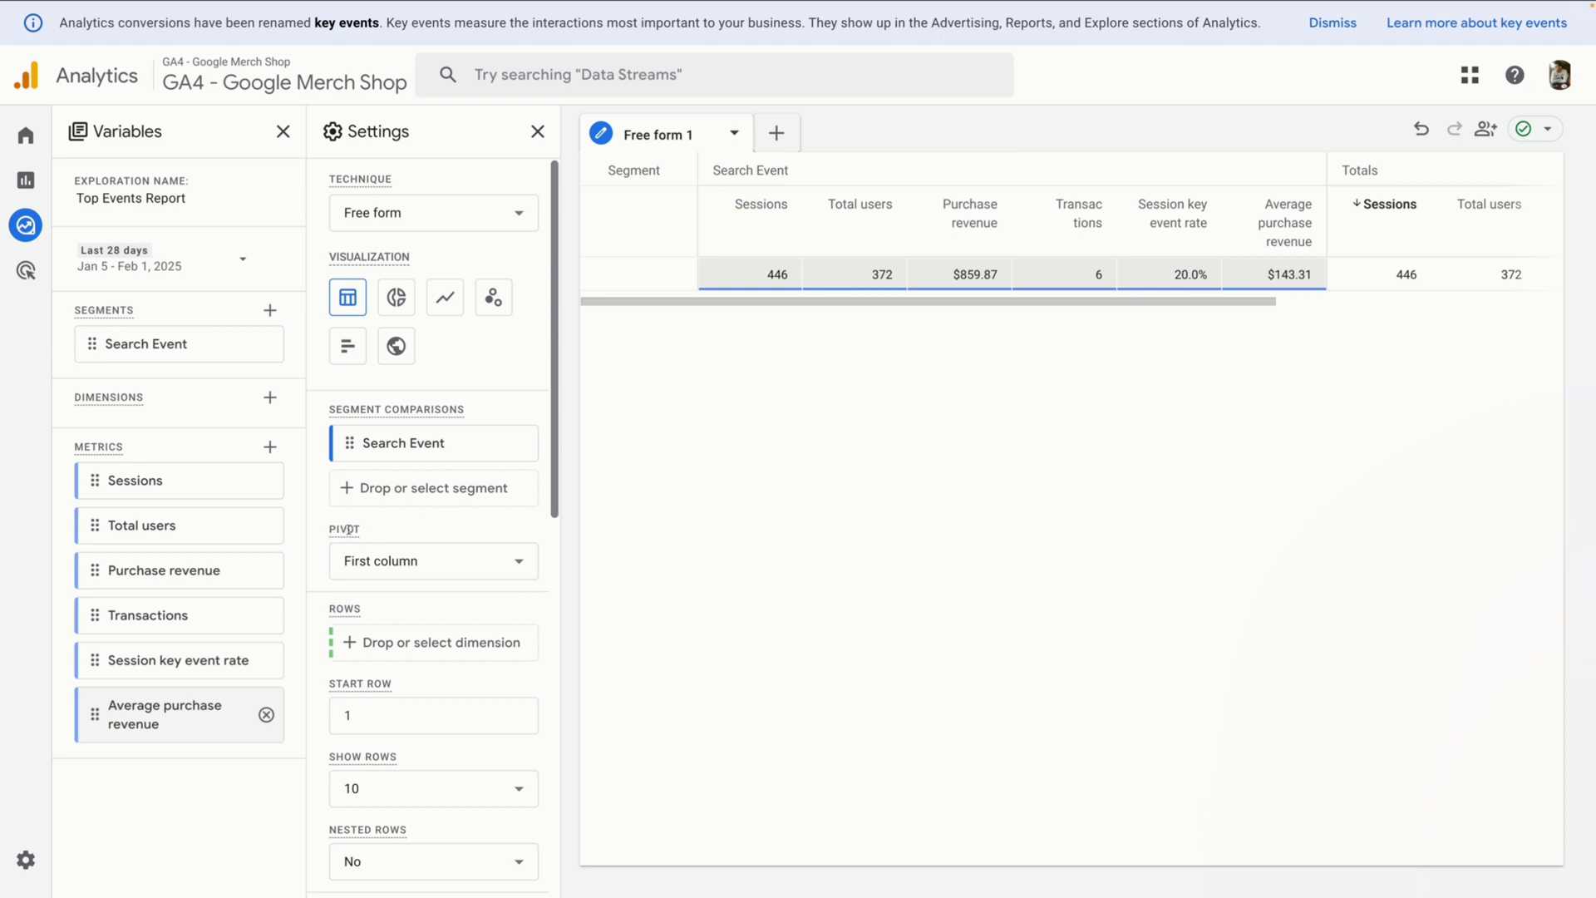
pyautogui.click(370, 559)
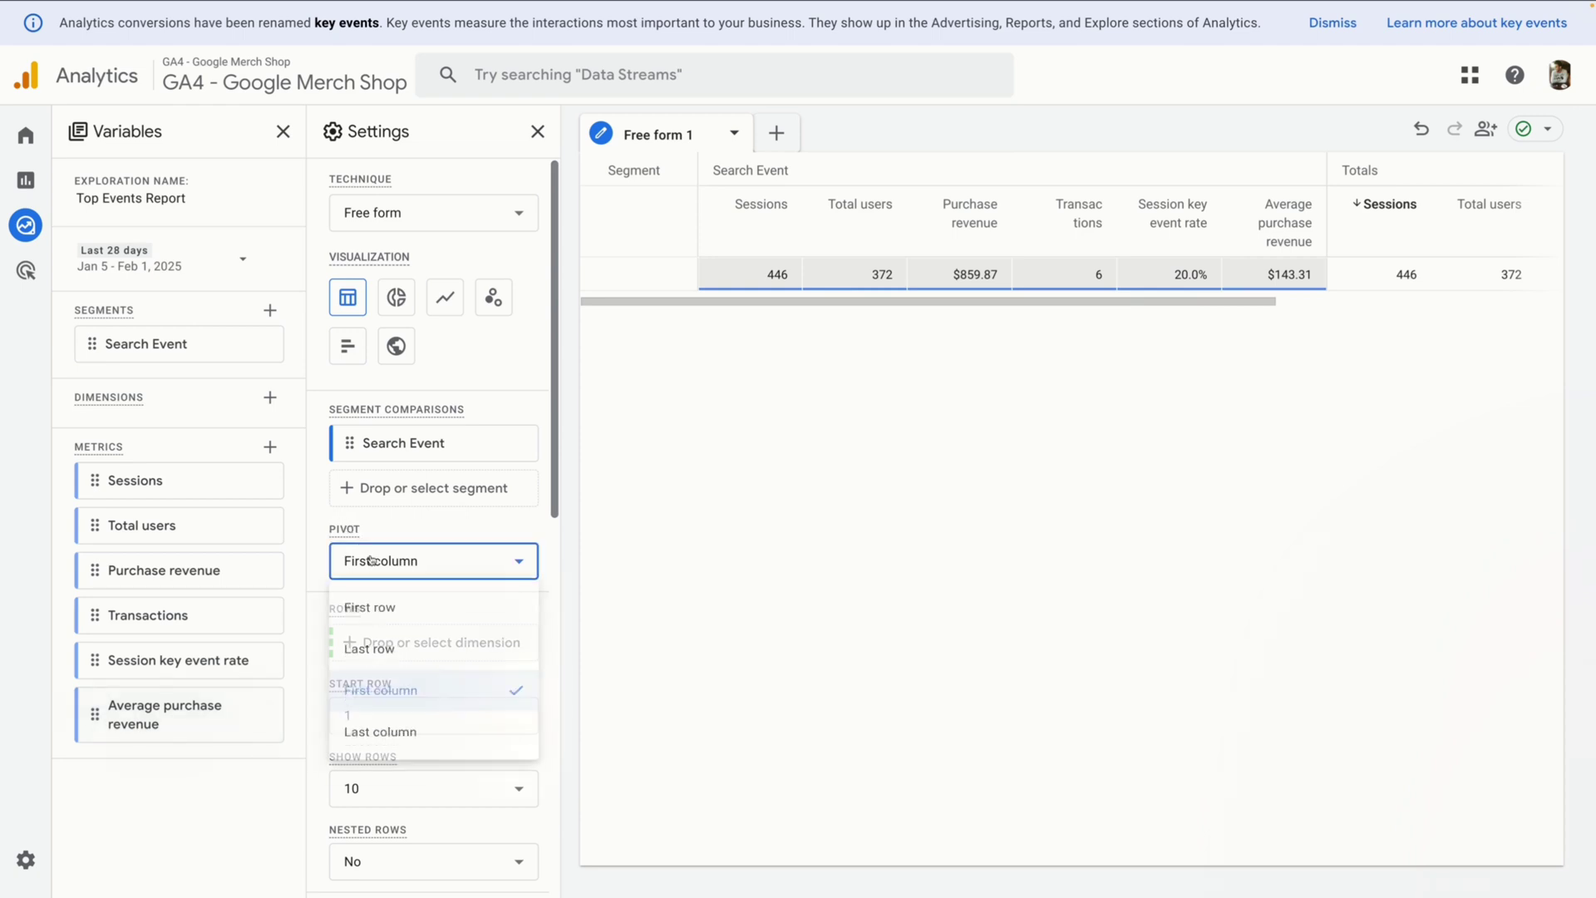
pyautogui.click(400, 605)
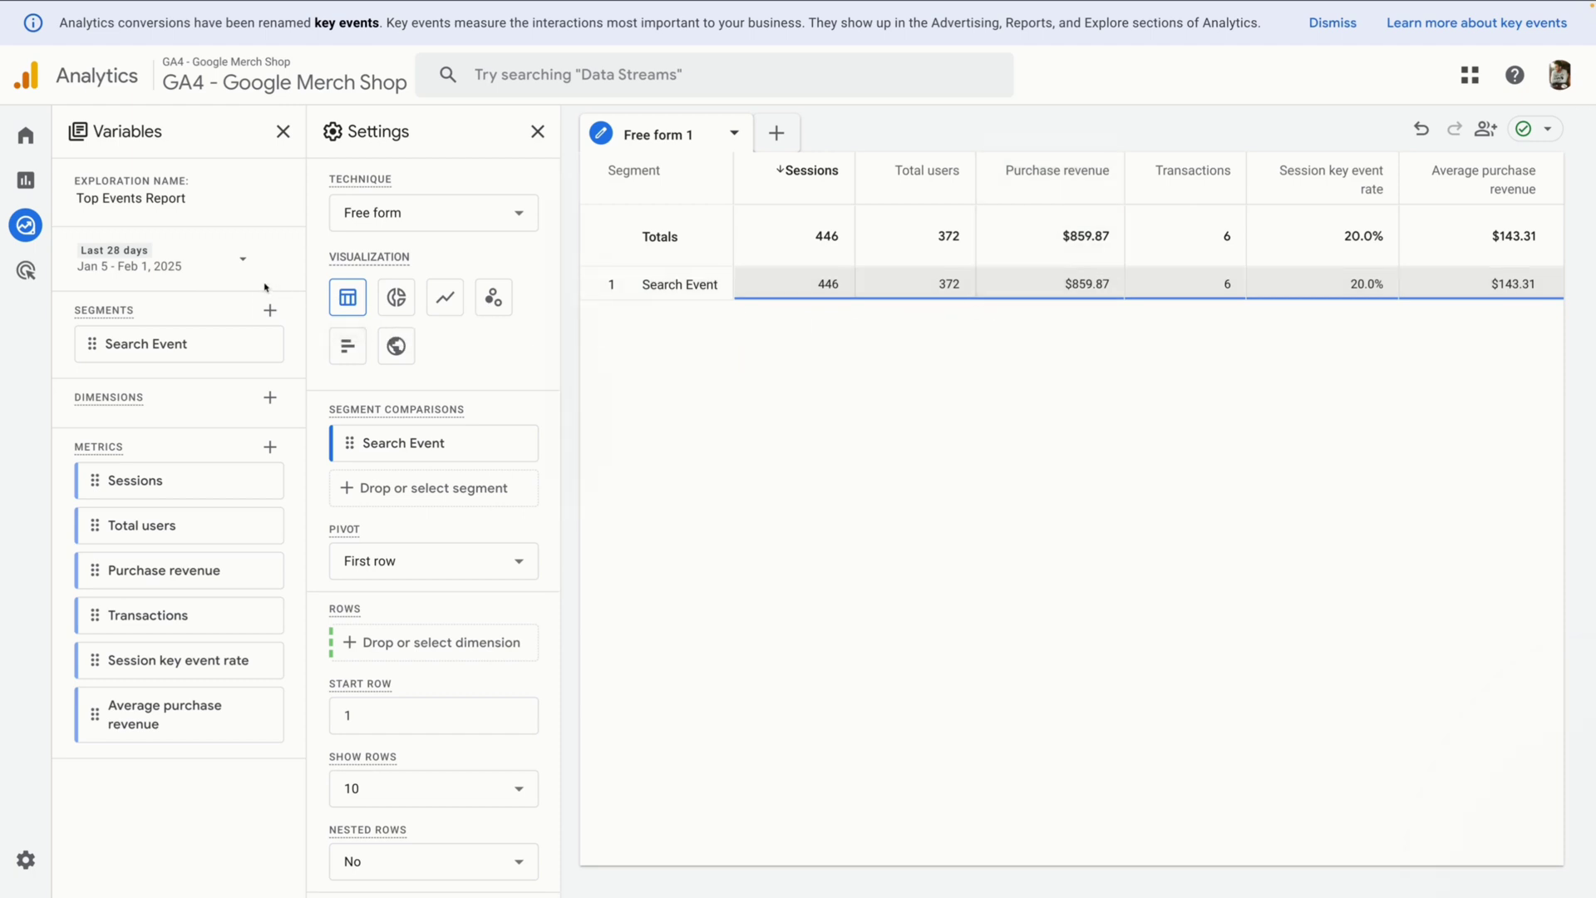
# Create a second custom session segment and name it "Add to wishlist"
pyautogui.click(270, 308)
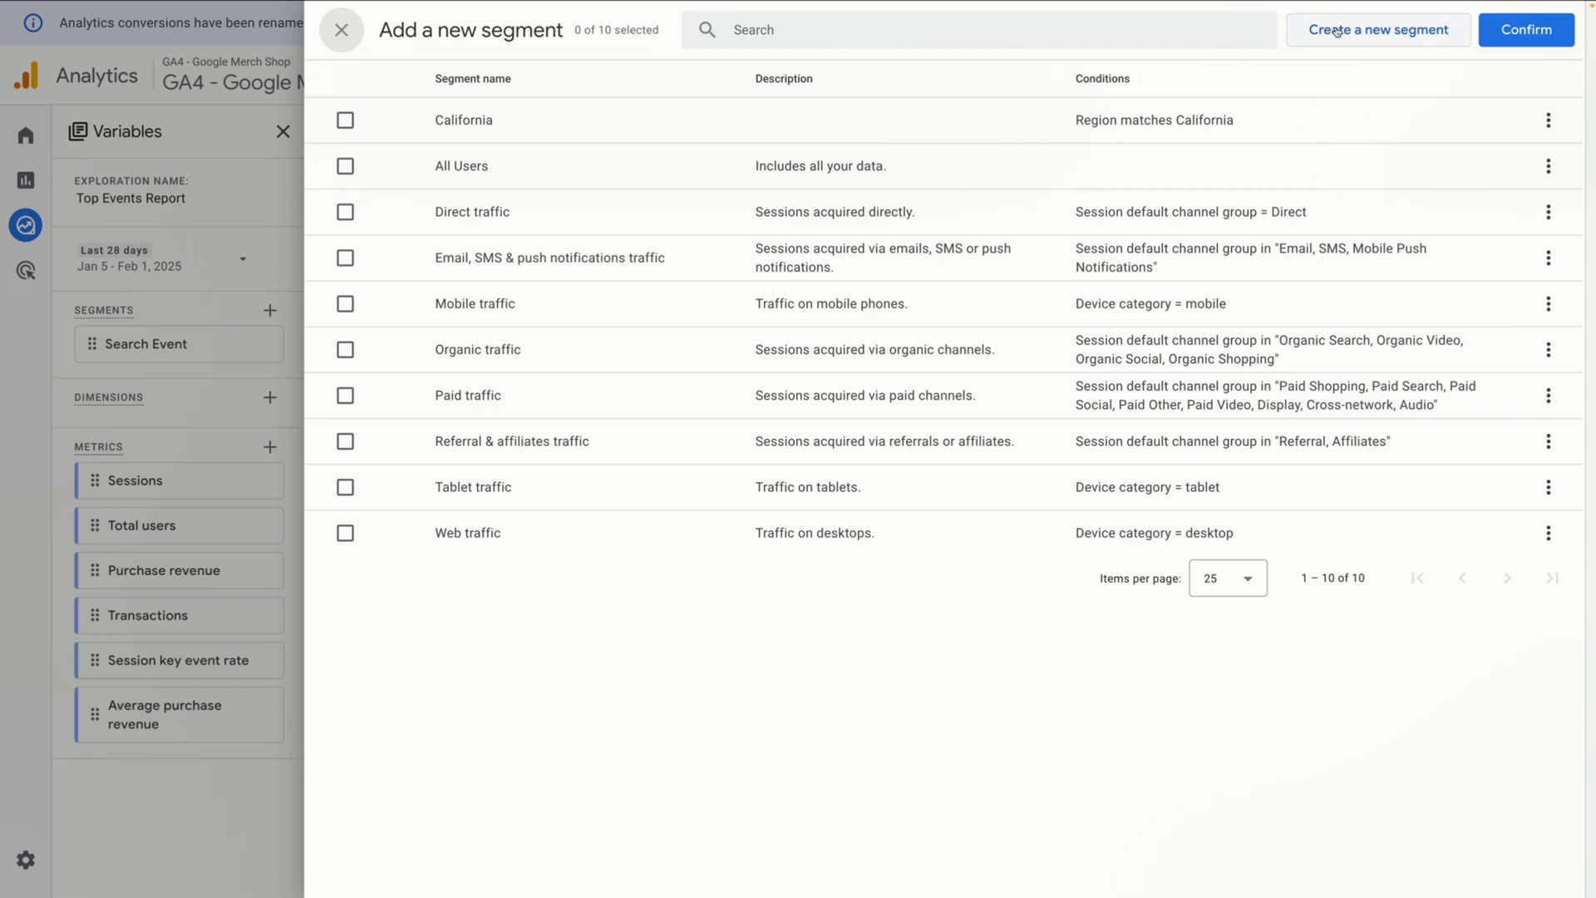
pyautogui.click(1338, 31)
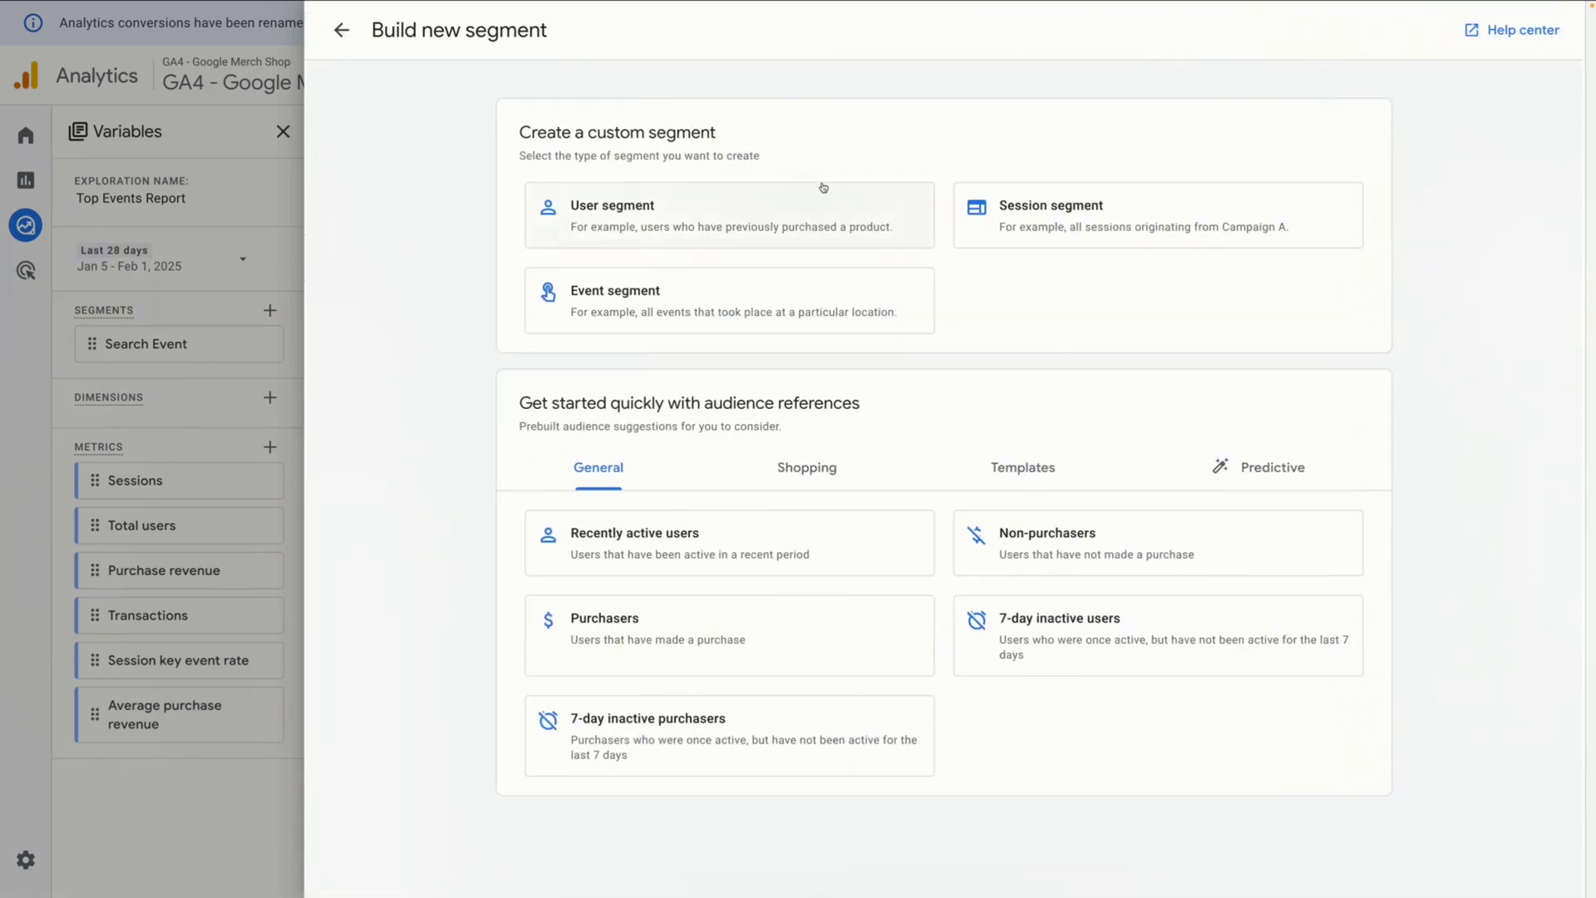
pyautogui.click(996, 208)
pyautogui.click(512, 42)
pyautogui.hotkey('ctrl', 'a')
pyautogui.write('Add to wishlist')
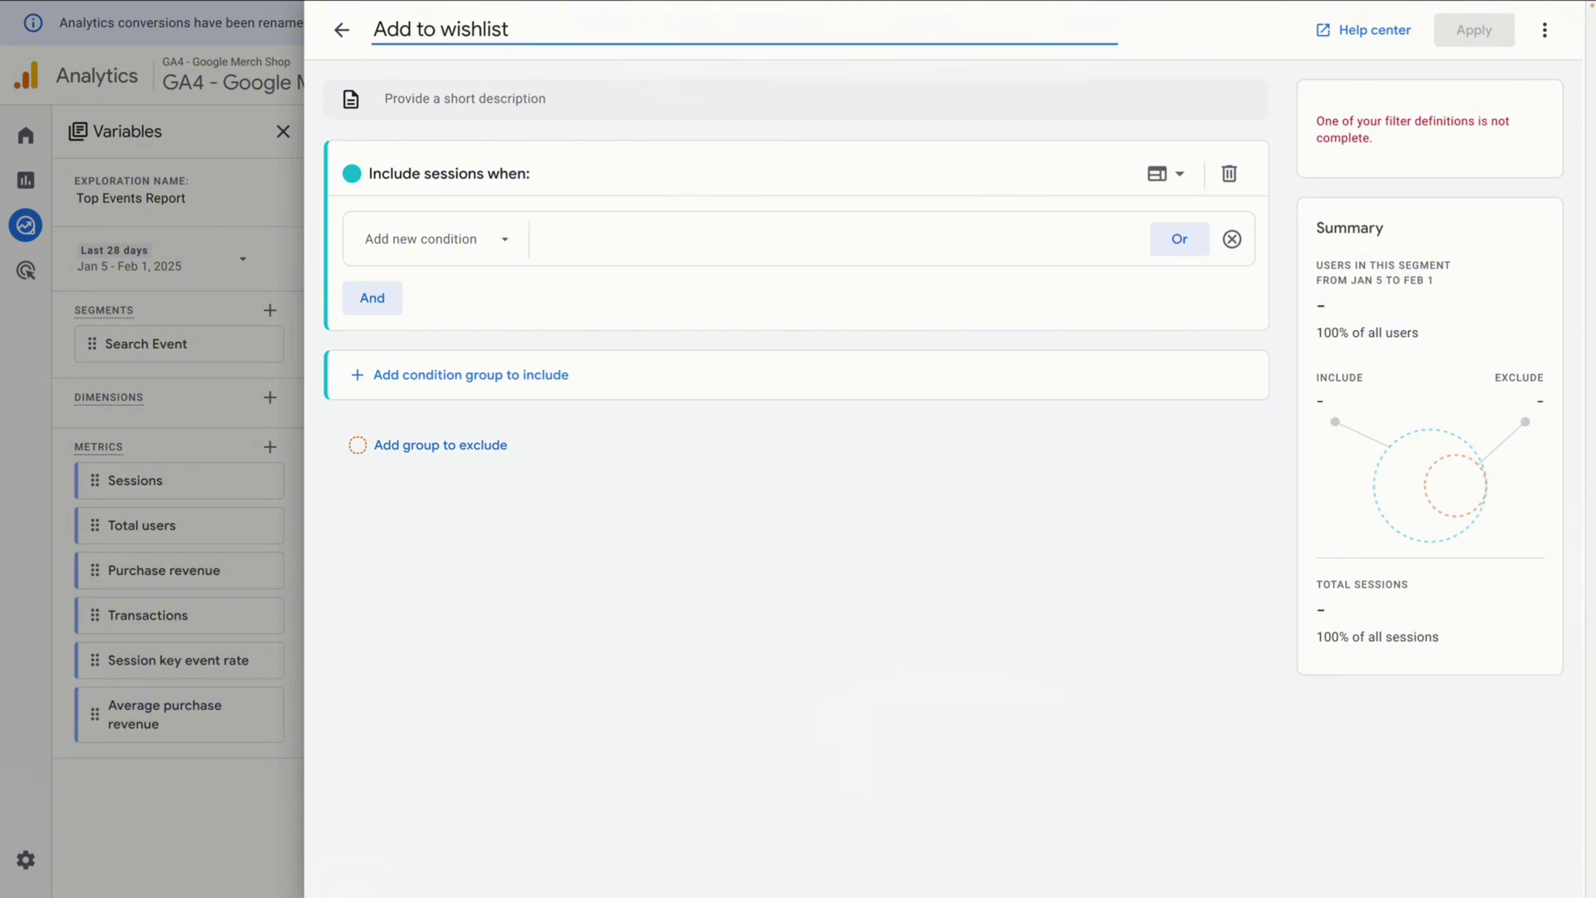
# Include sessions with the add_to_wishlist event in the Add to wishlist segment and apply the segment
pyautogui.click(375, 249)
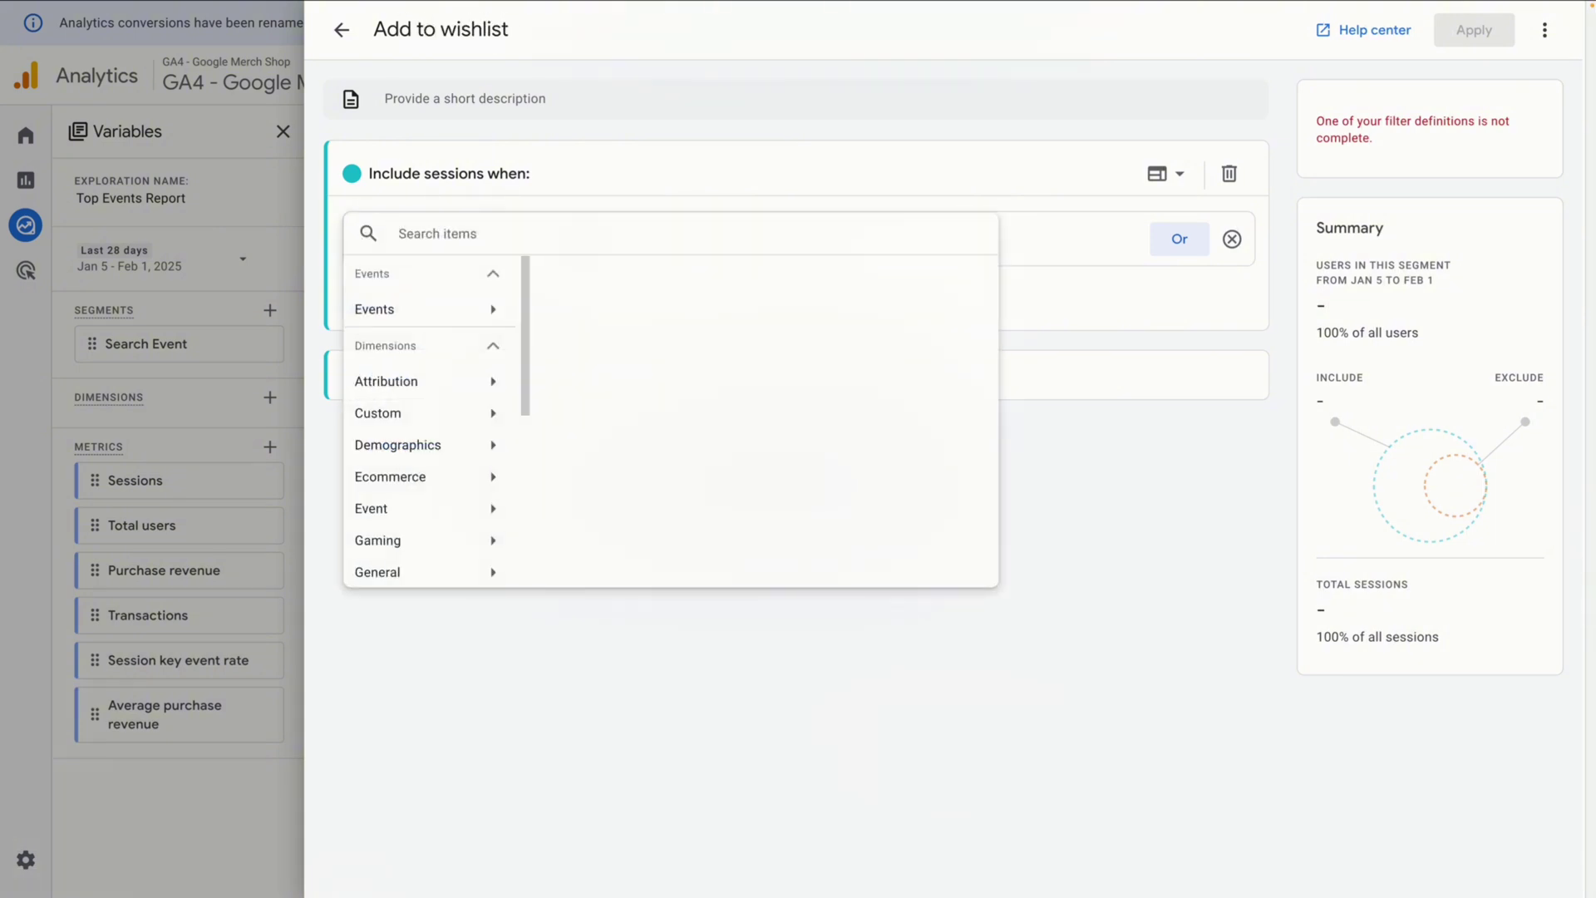
pyautogui.write('wish')
pyautogui.click(787, 308)
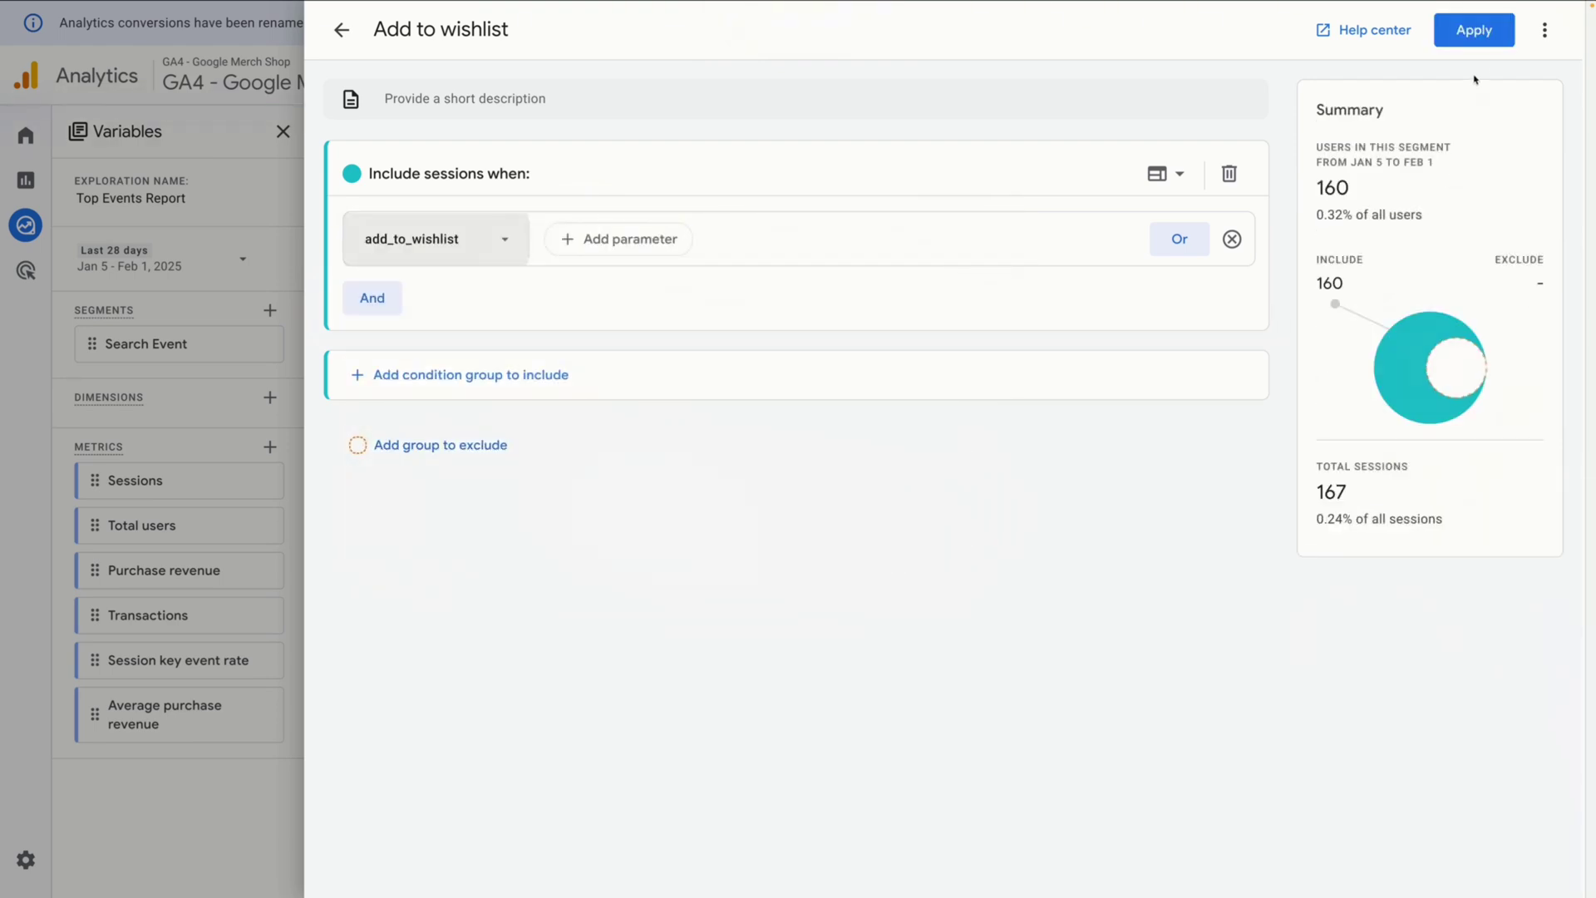
pyautogui.click(1473, 32)
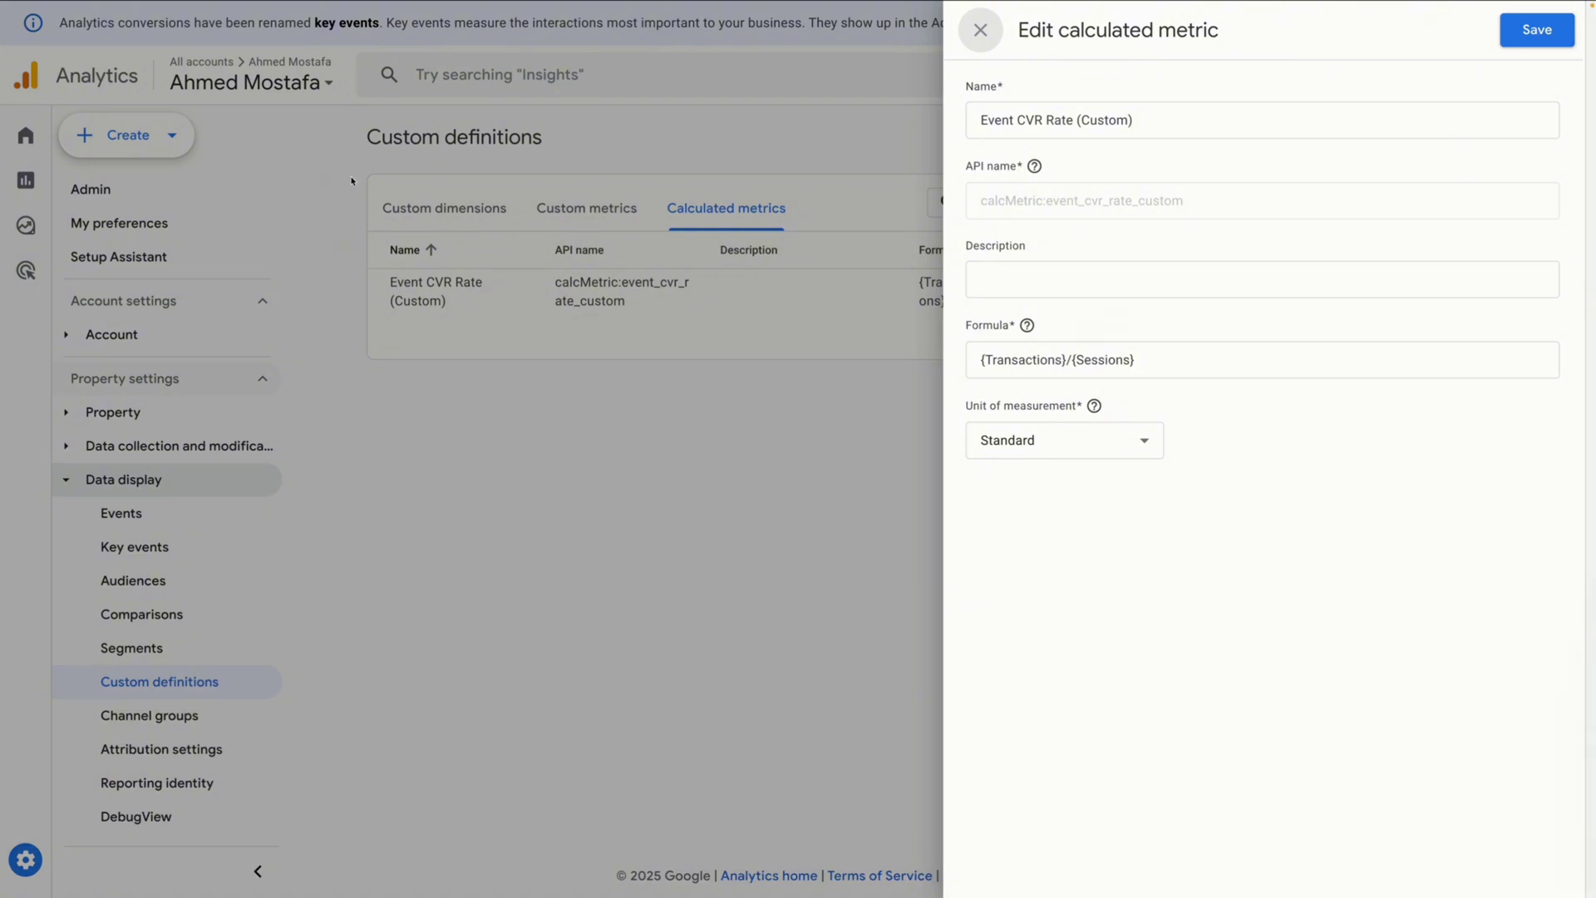
pyautogui.click(972, 359)
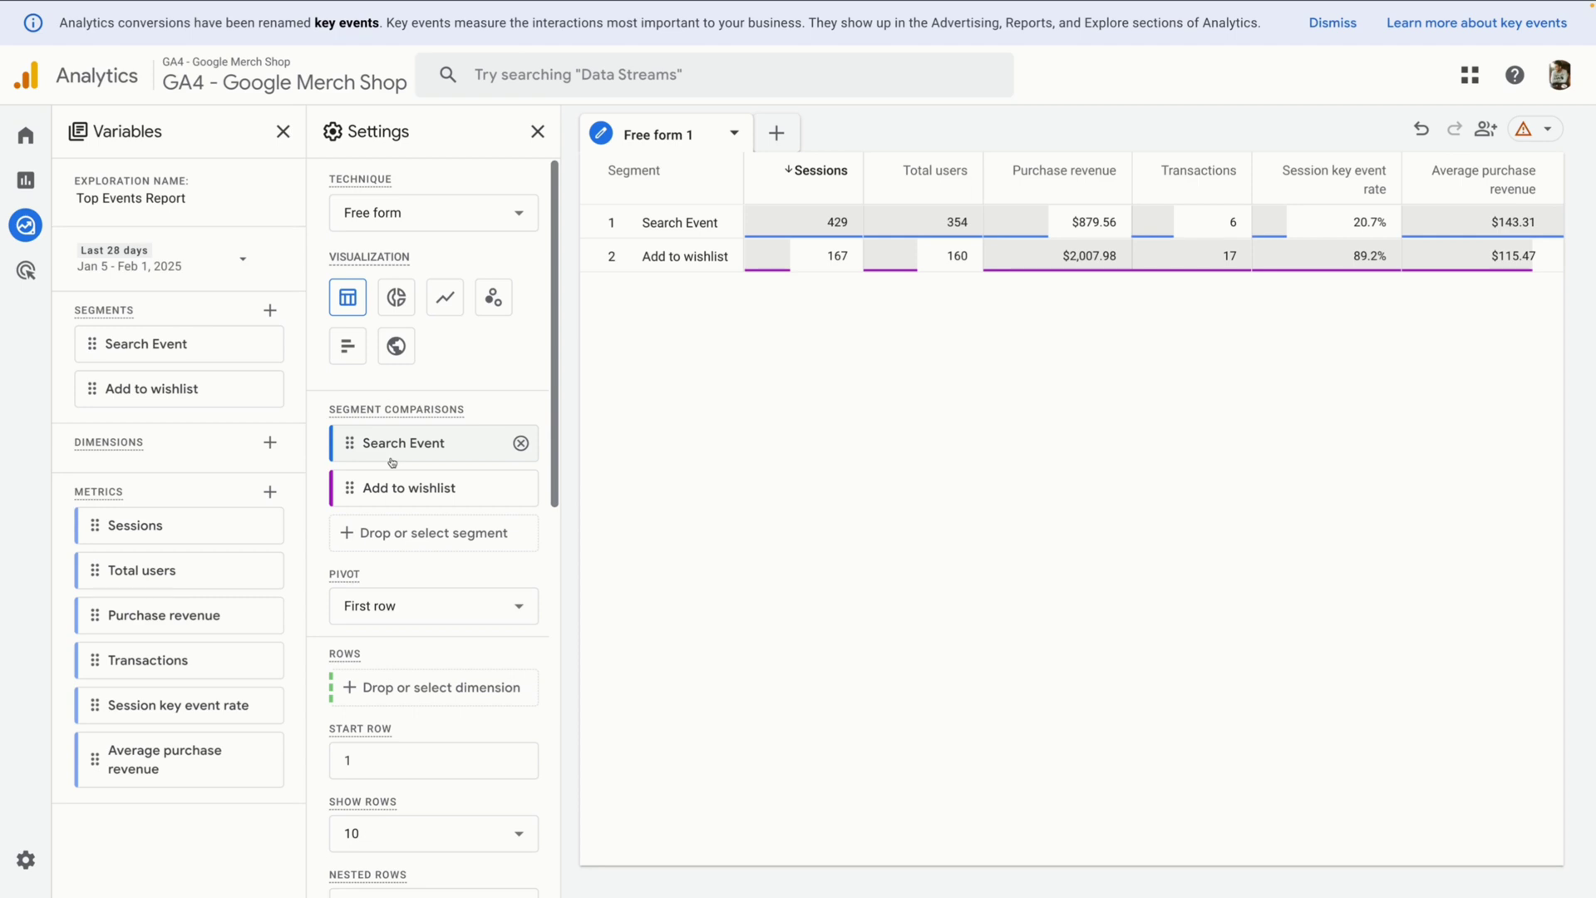
# Change the cell type of the free-form table to Heat map
pyautogui.scroll(-10, 392, 463)
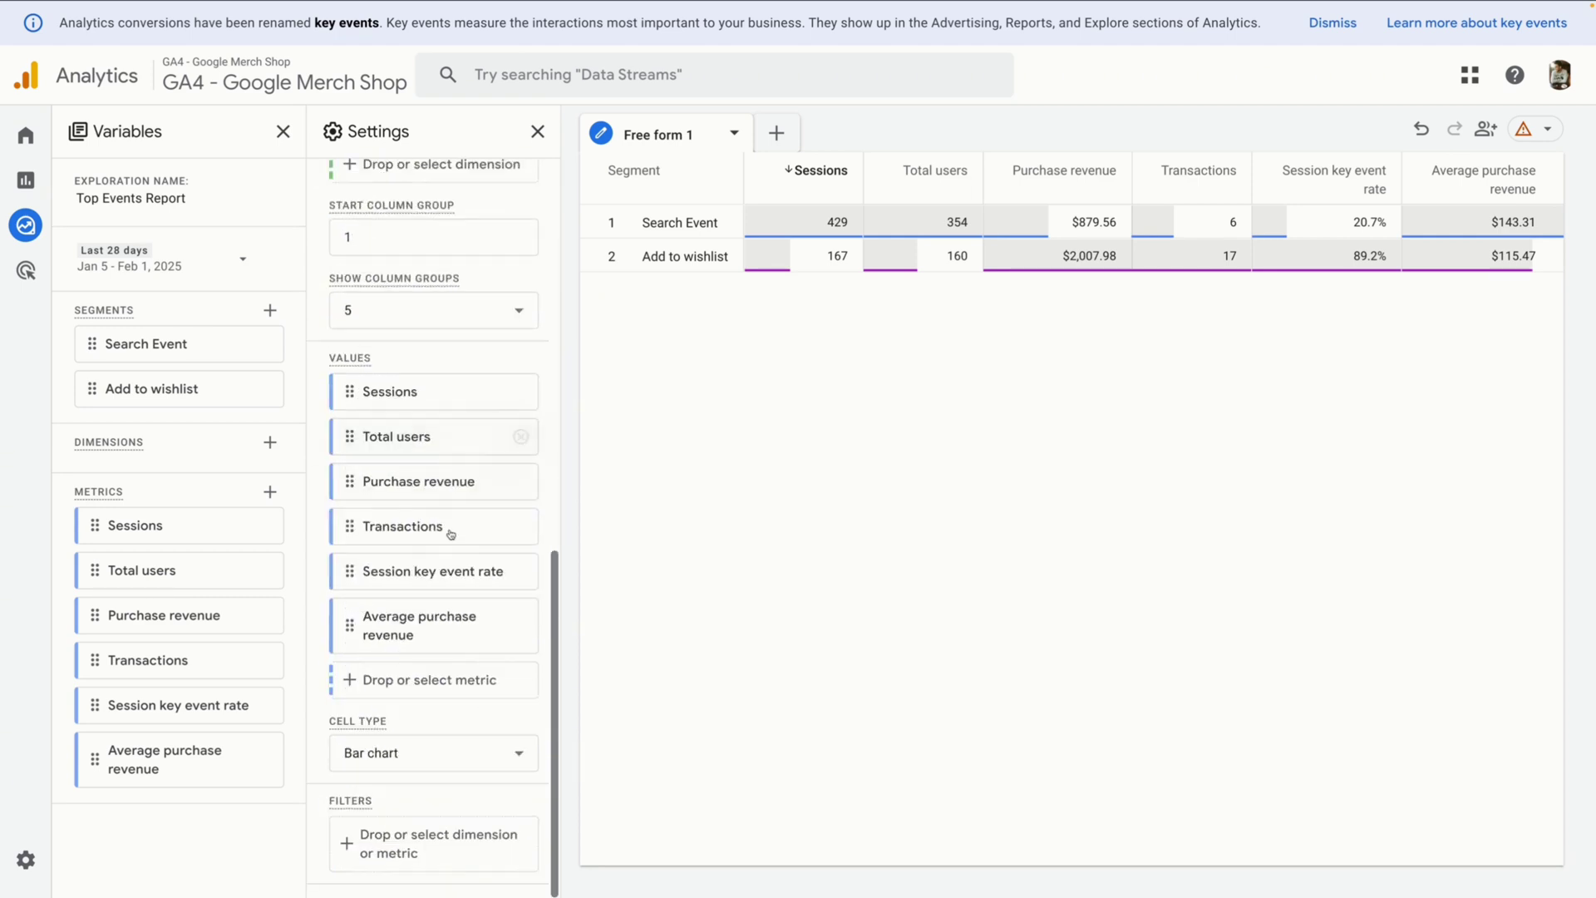
pyautogui.click(383, 758)
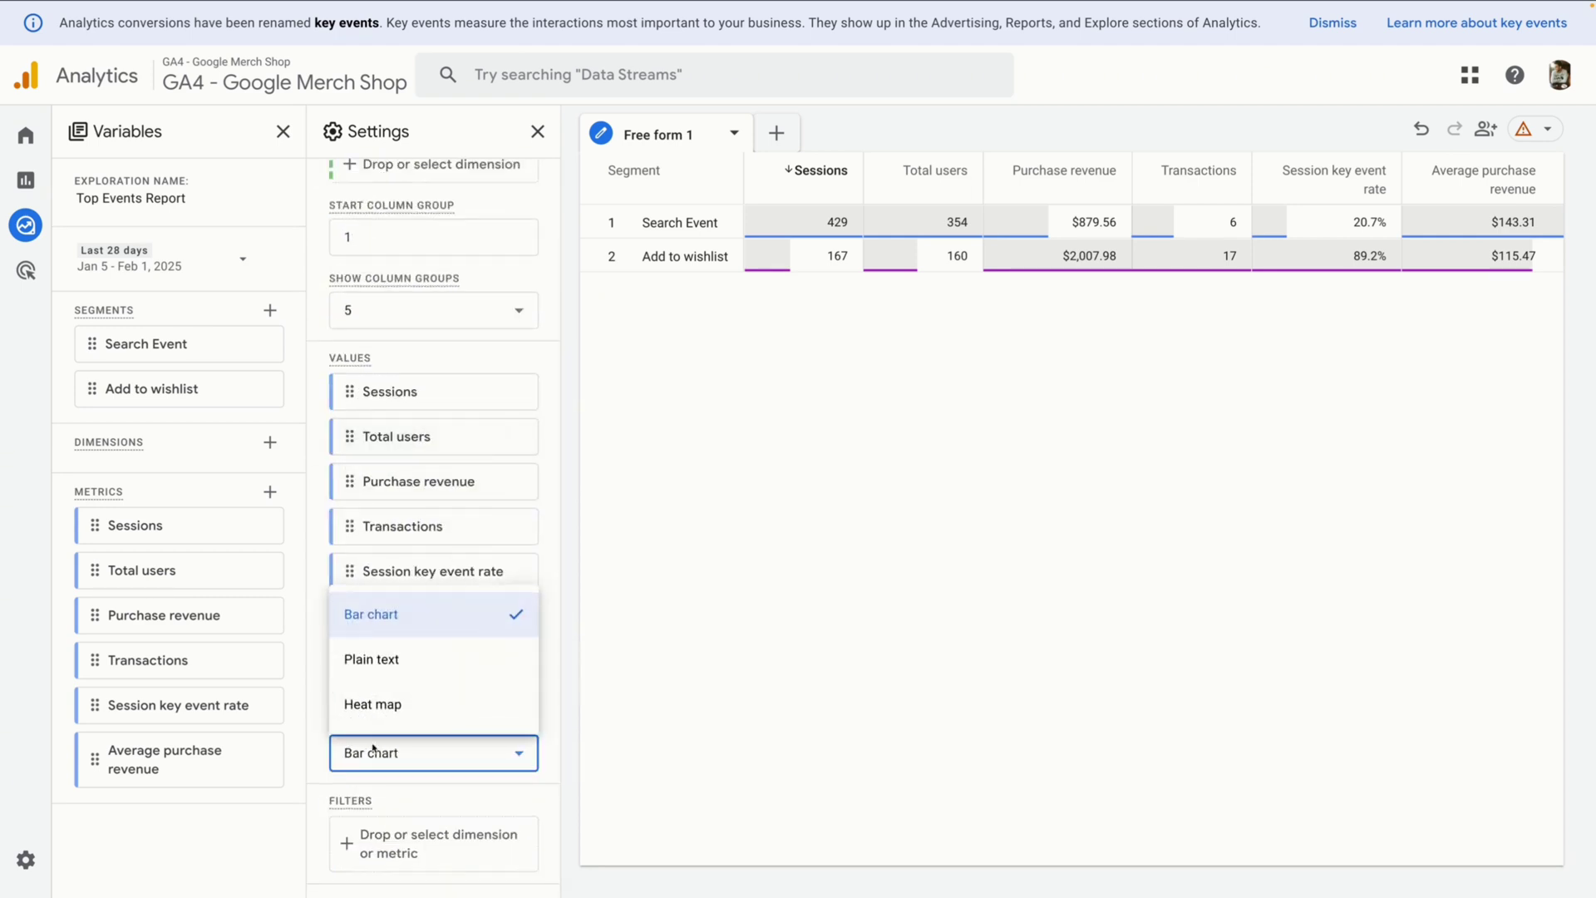
pyautogui.click(382, 713)
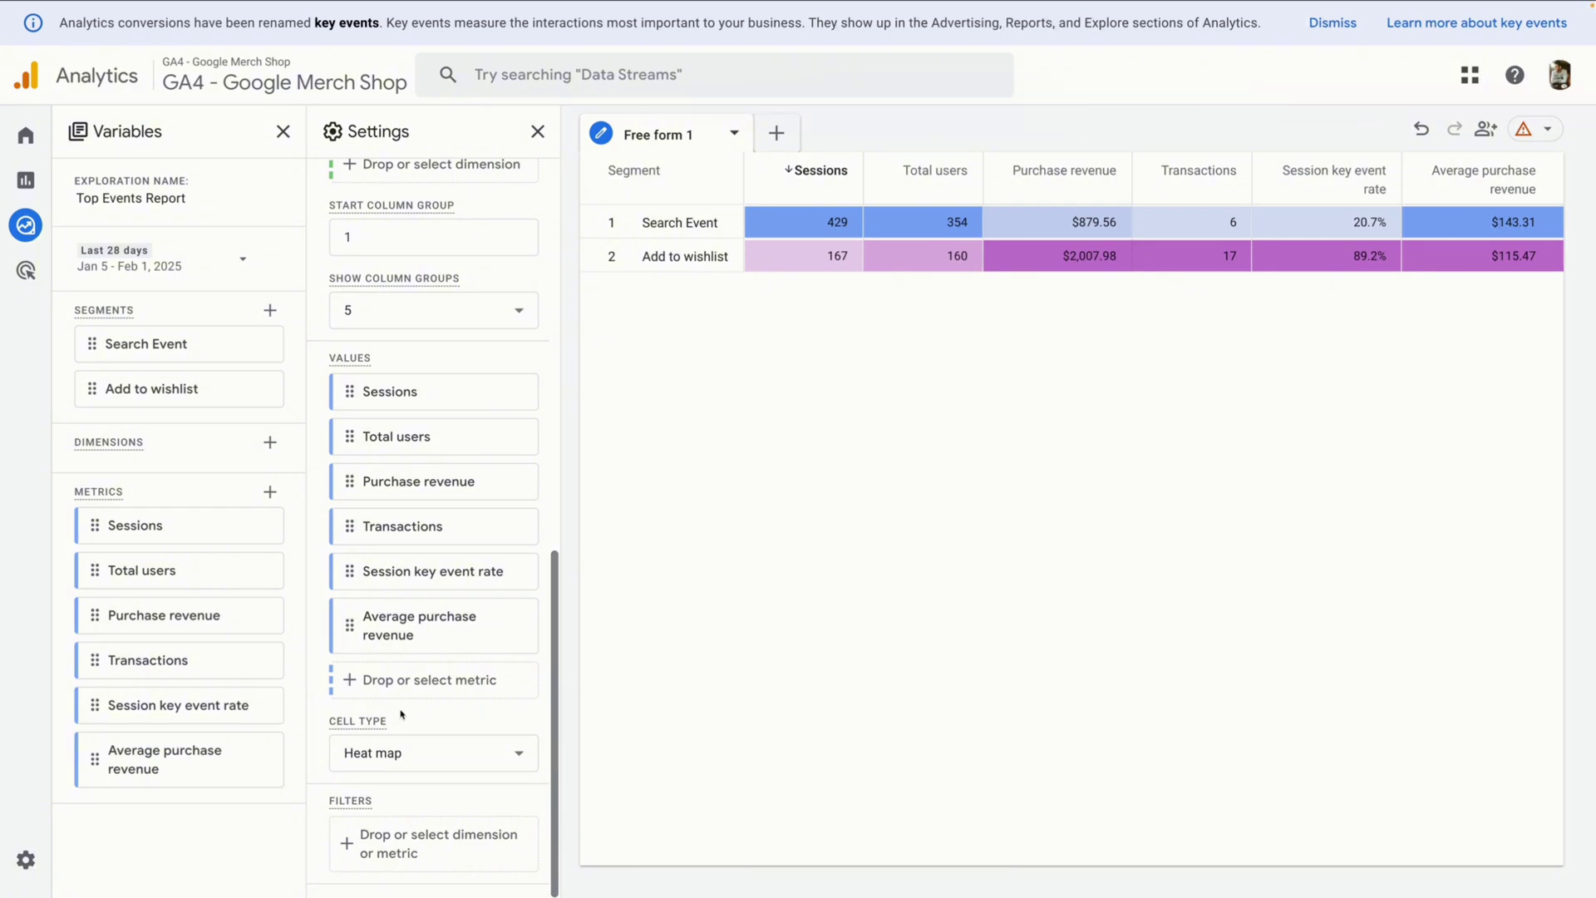